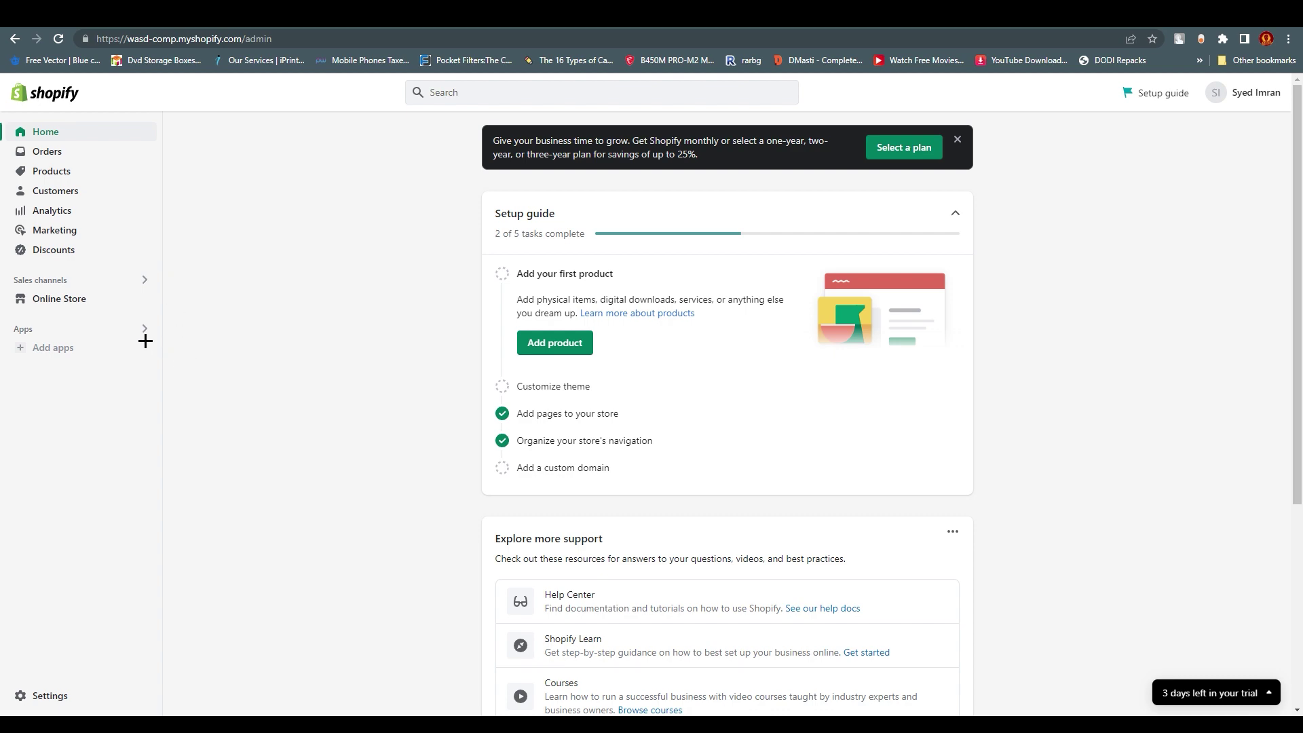
Go from Apps > Add apps to the Shopify App Store and search for 'zendrop'
left_click(55, 347)
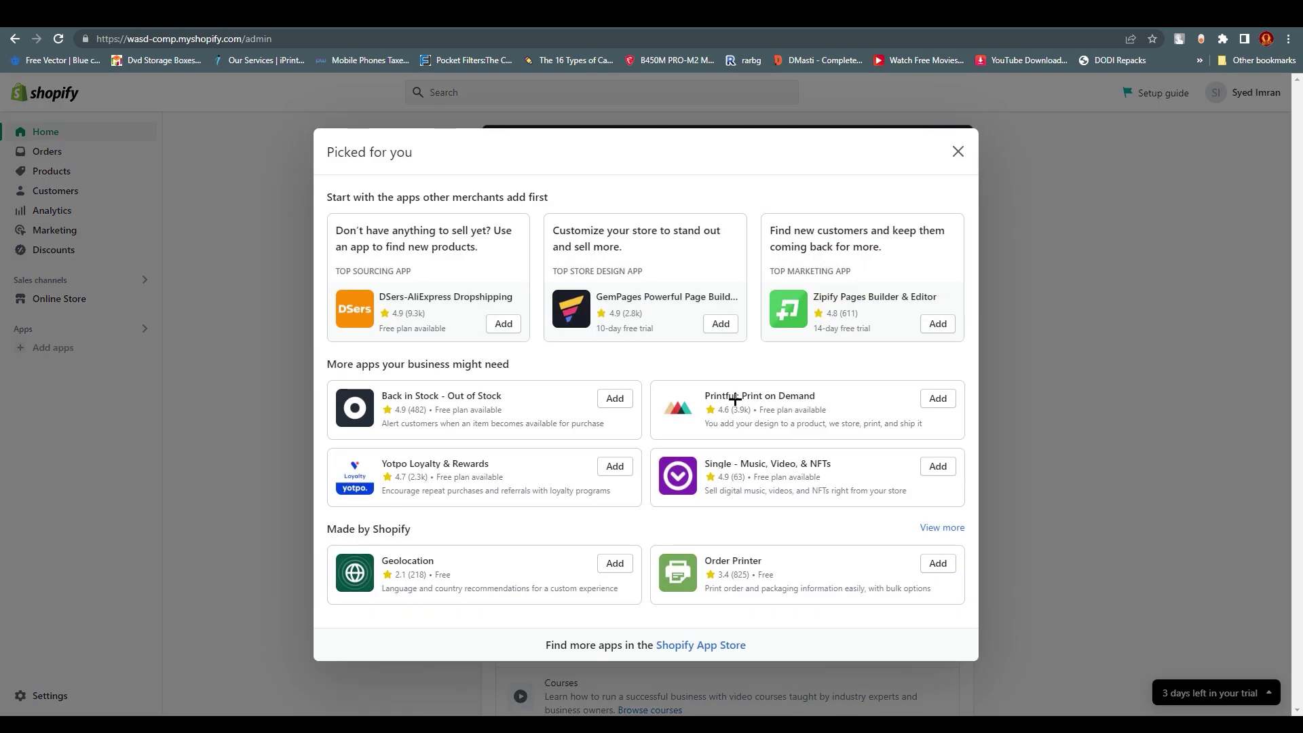
left_click(709, 646)
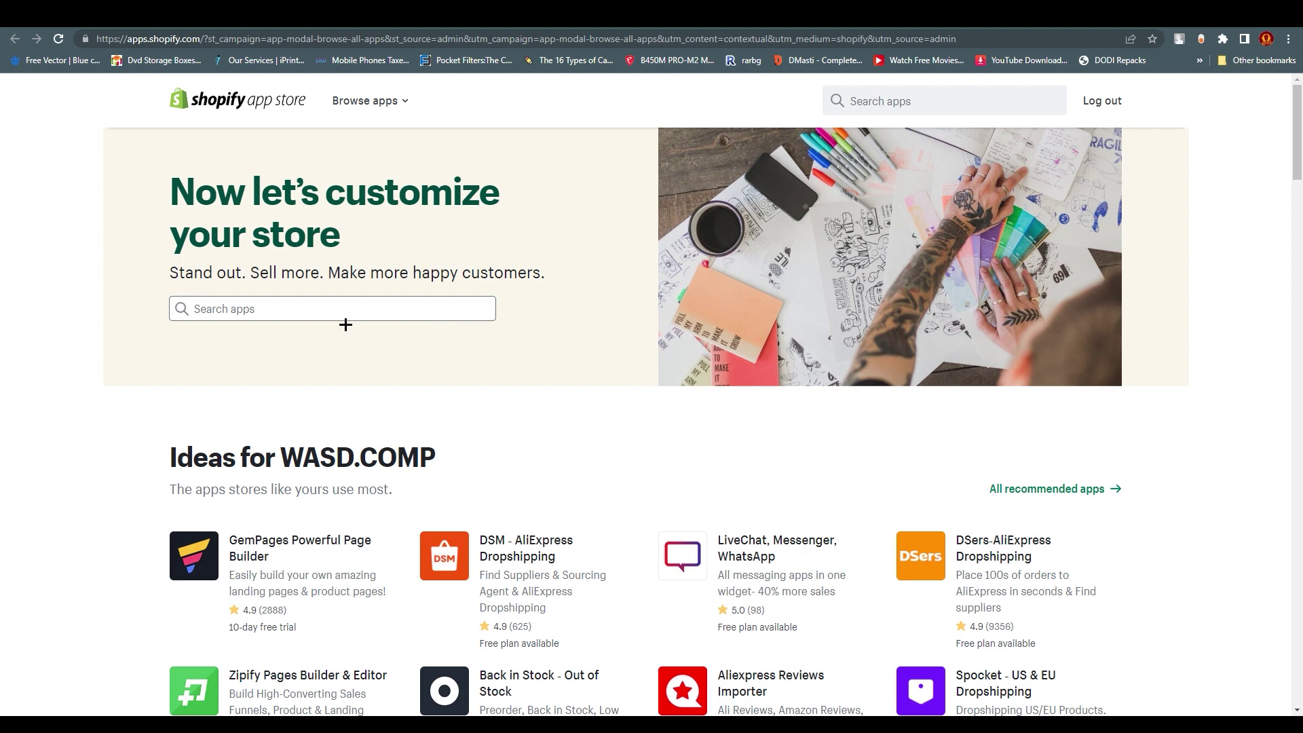
left_click(306, 311)
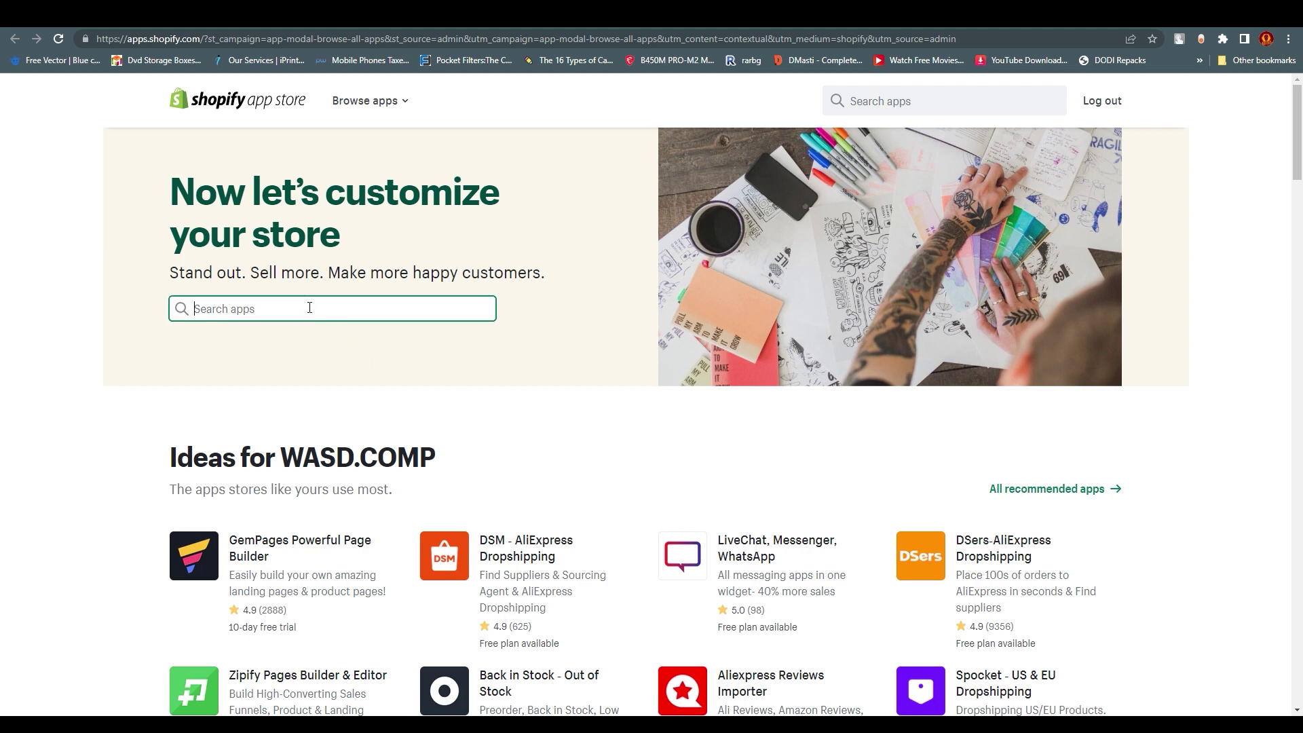
type("xendrt")
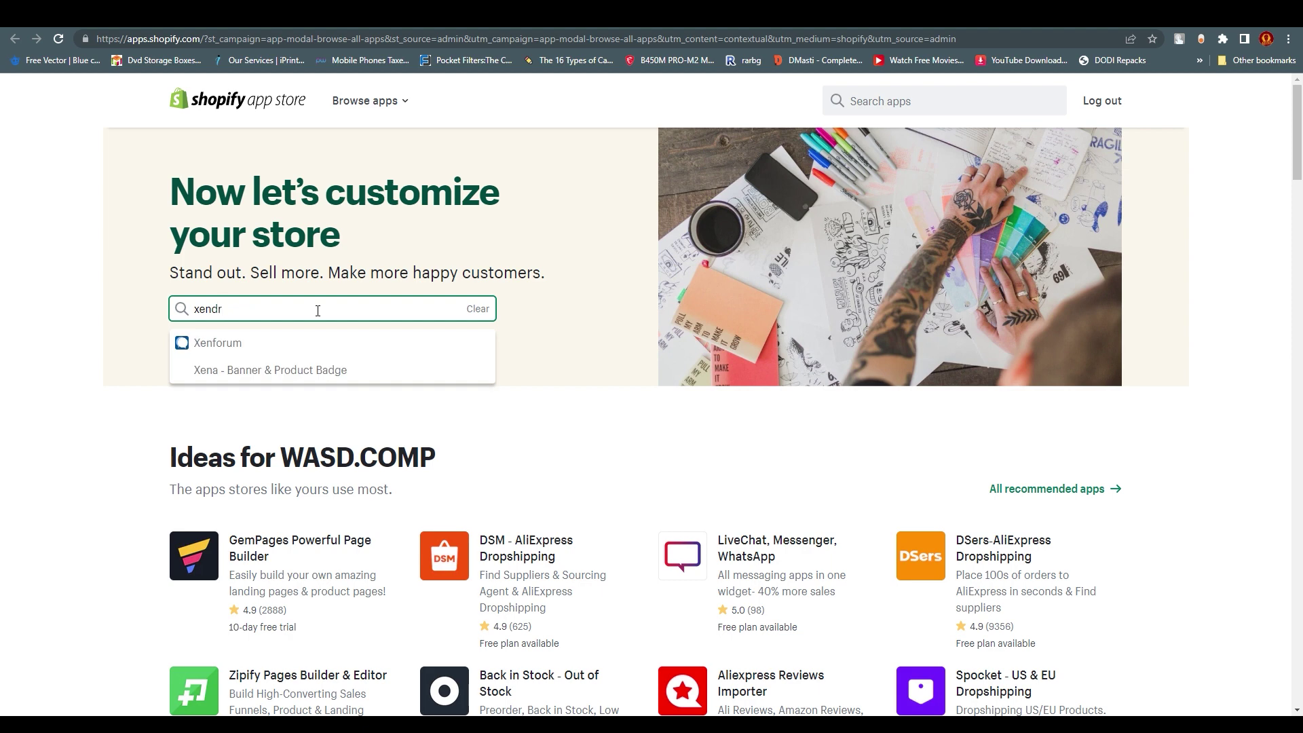
key("BackSpace")
key("BackSpace")
key("BackSpace")
key("BackSpace")
key("BackSpace")
type("zend")
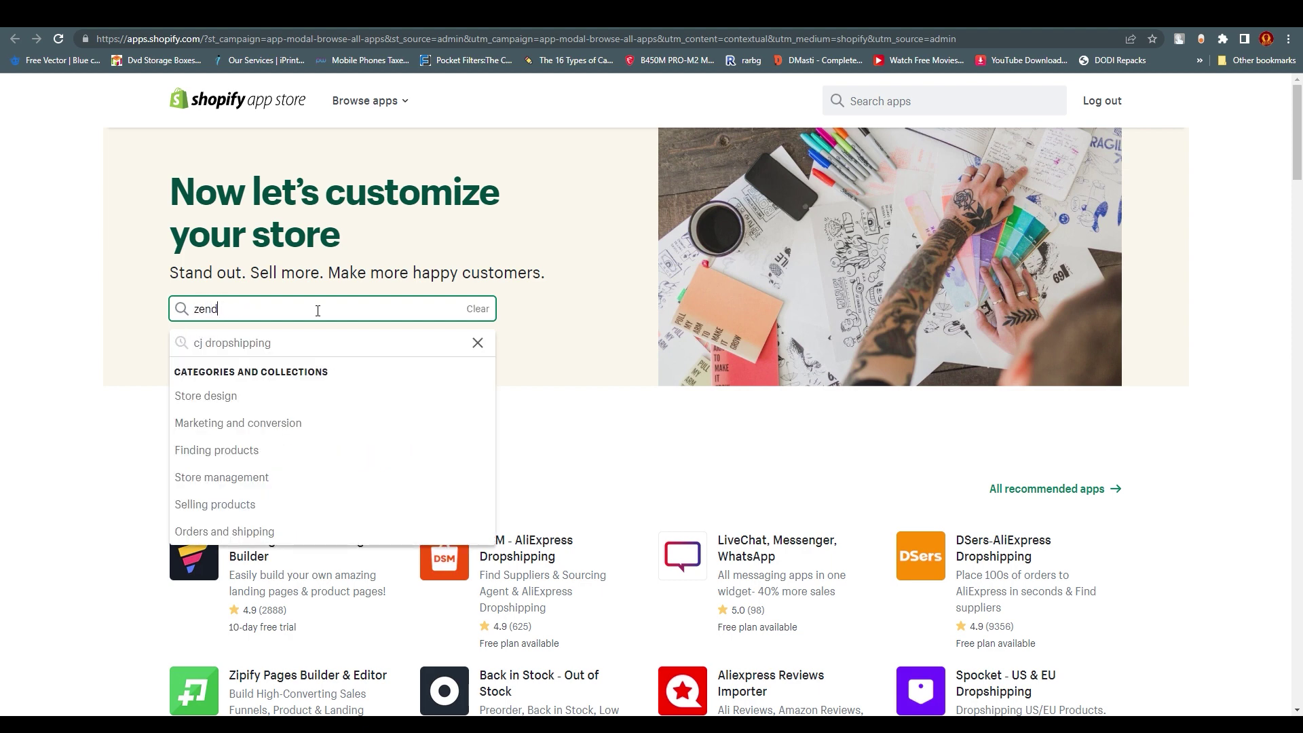
type("rop")
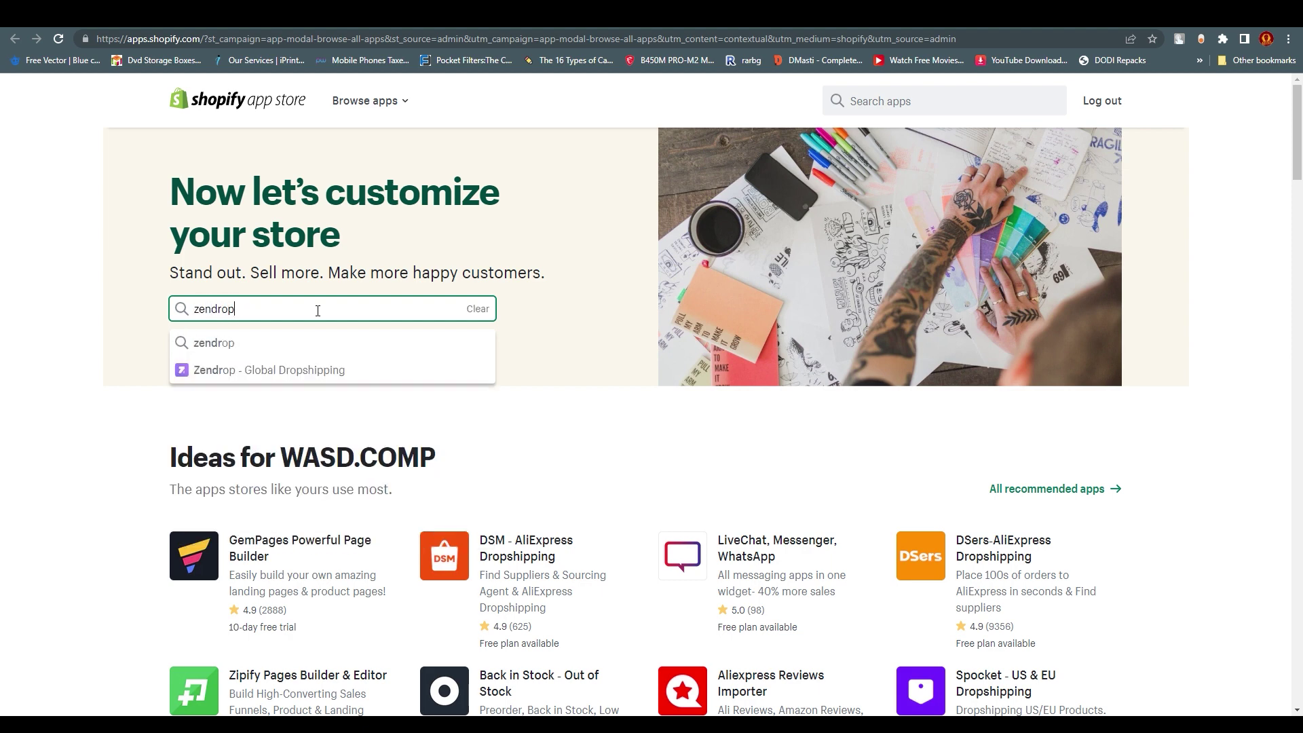
Open the Zendrop - Global Dropshipping listing and install it on the WASD.COMP store
left_click(348, 363)
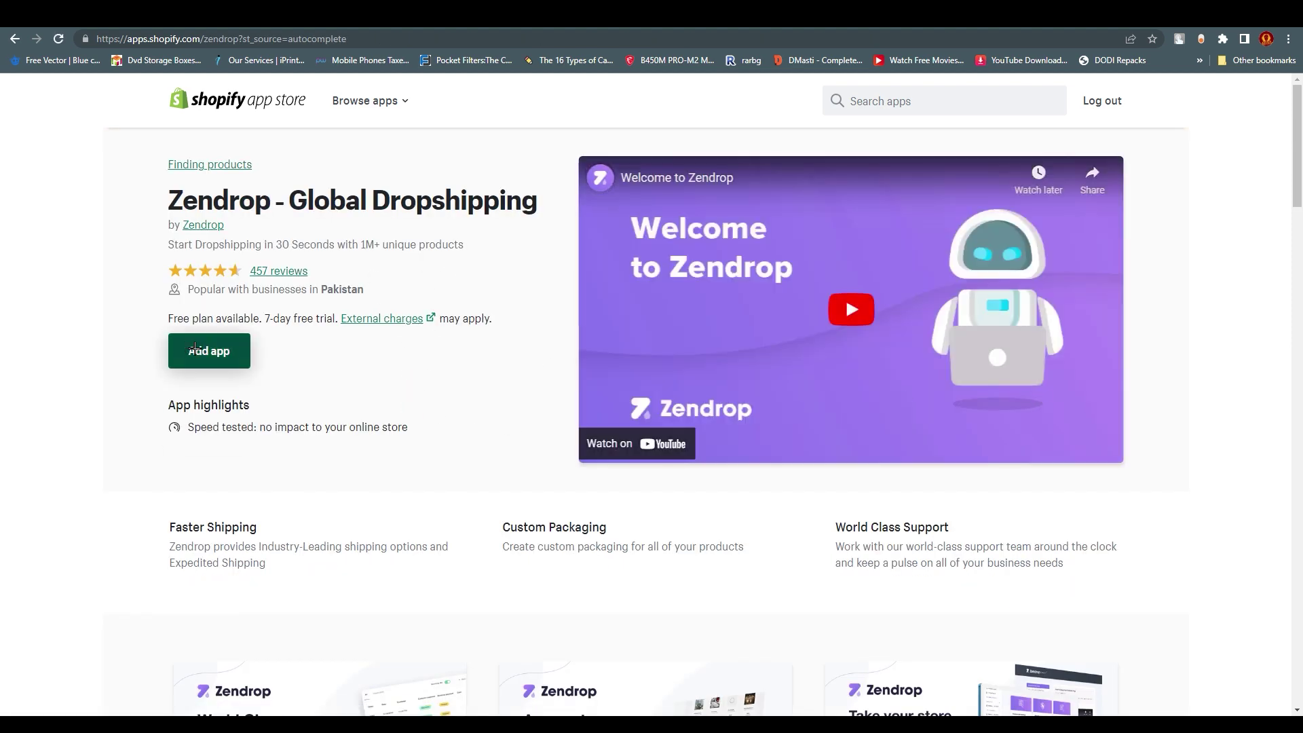
left_click(194, 348)
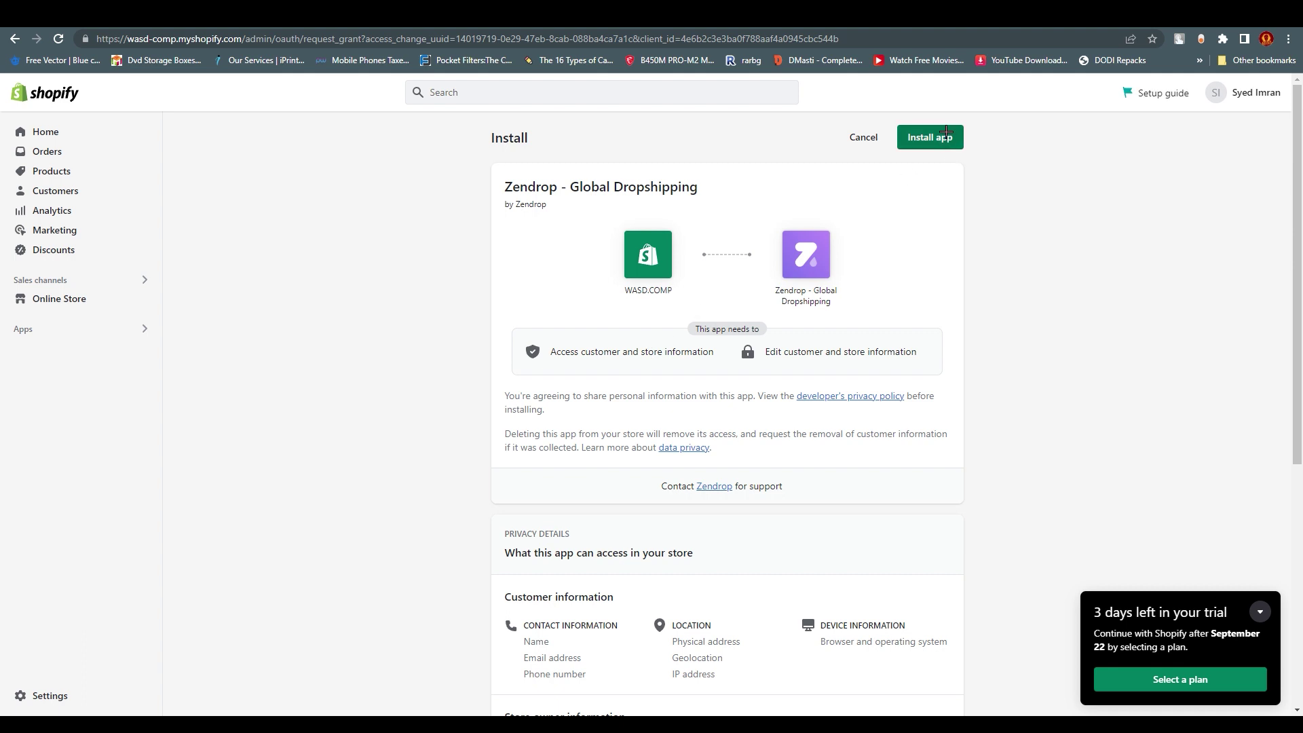
left_click(946, 132)
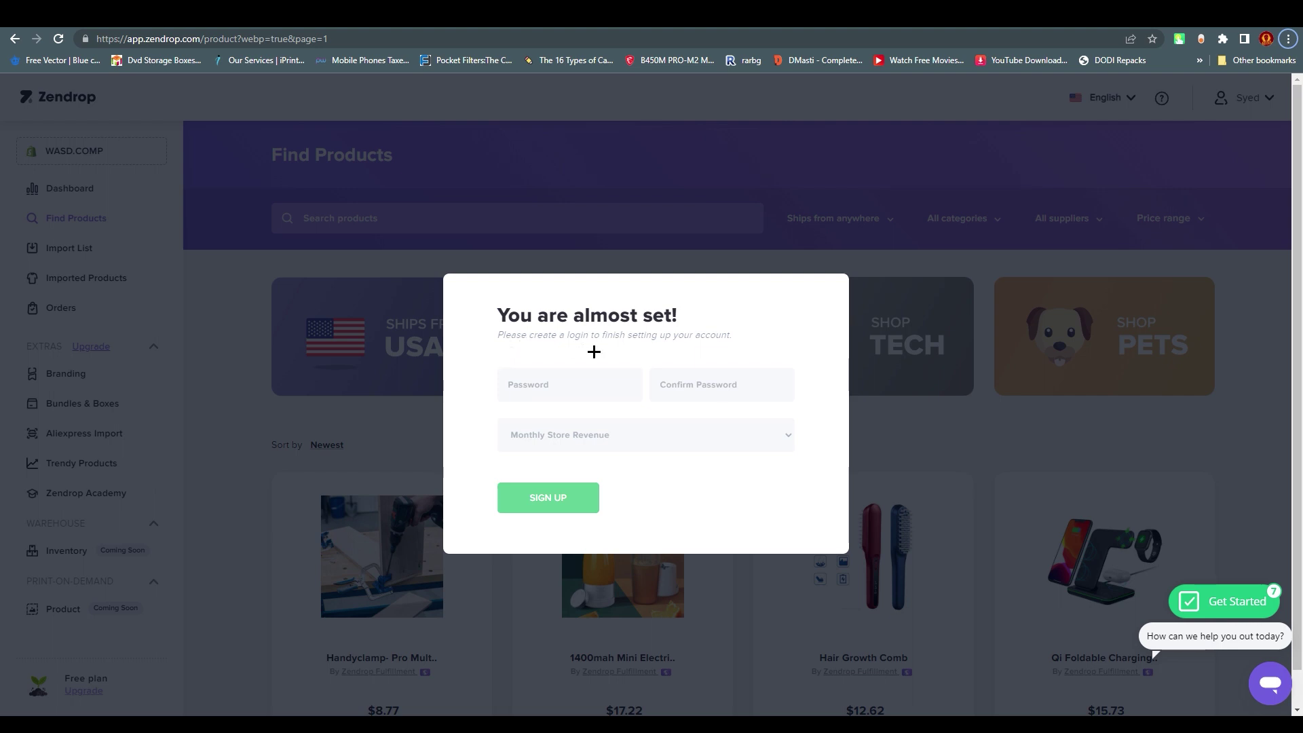
Close the 'You are almost set!' sign-up form, leaving Monthly Store Revenue unset
left_click(588, 445)
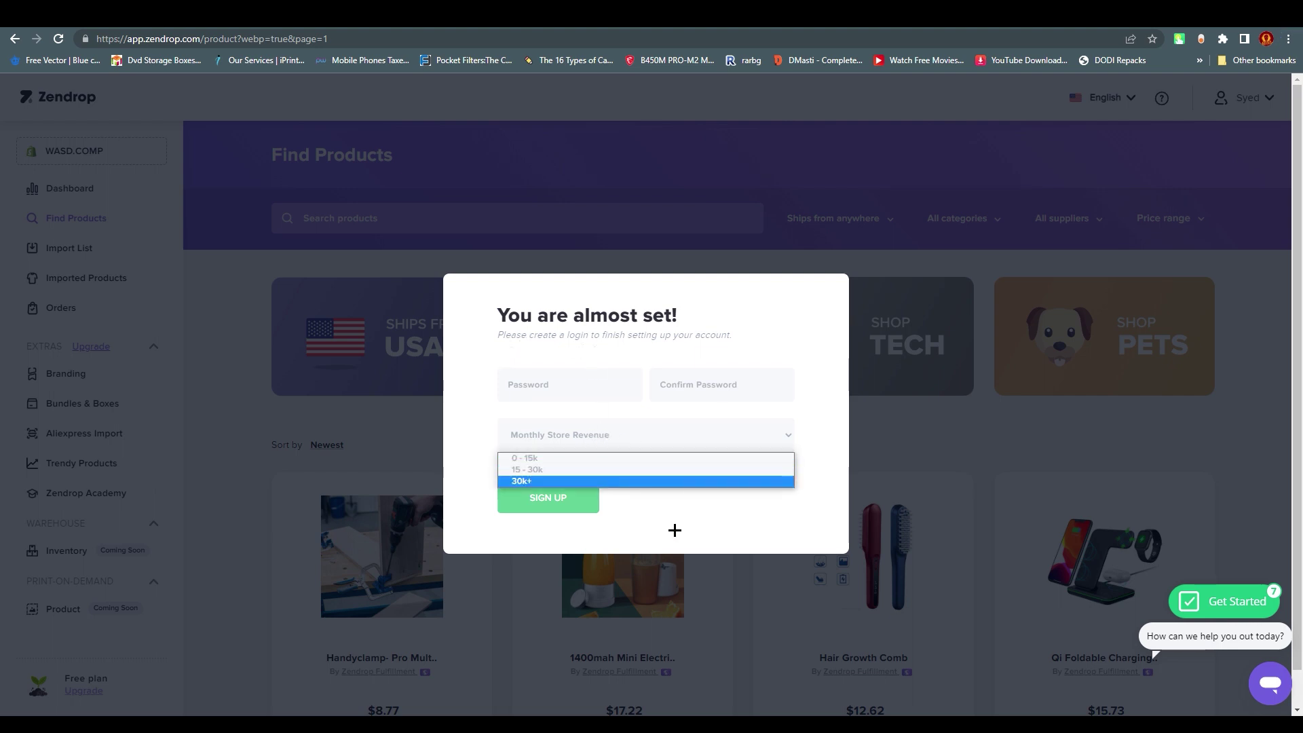
left_click(675, 529)
left_click(1251, 402)
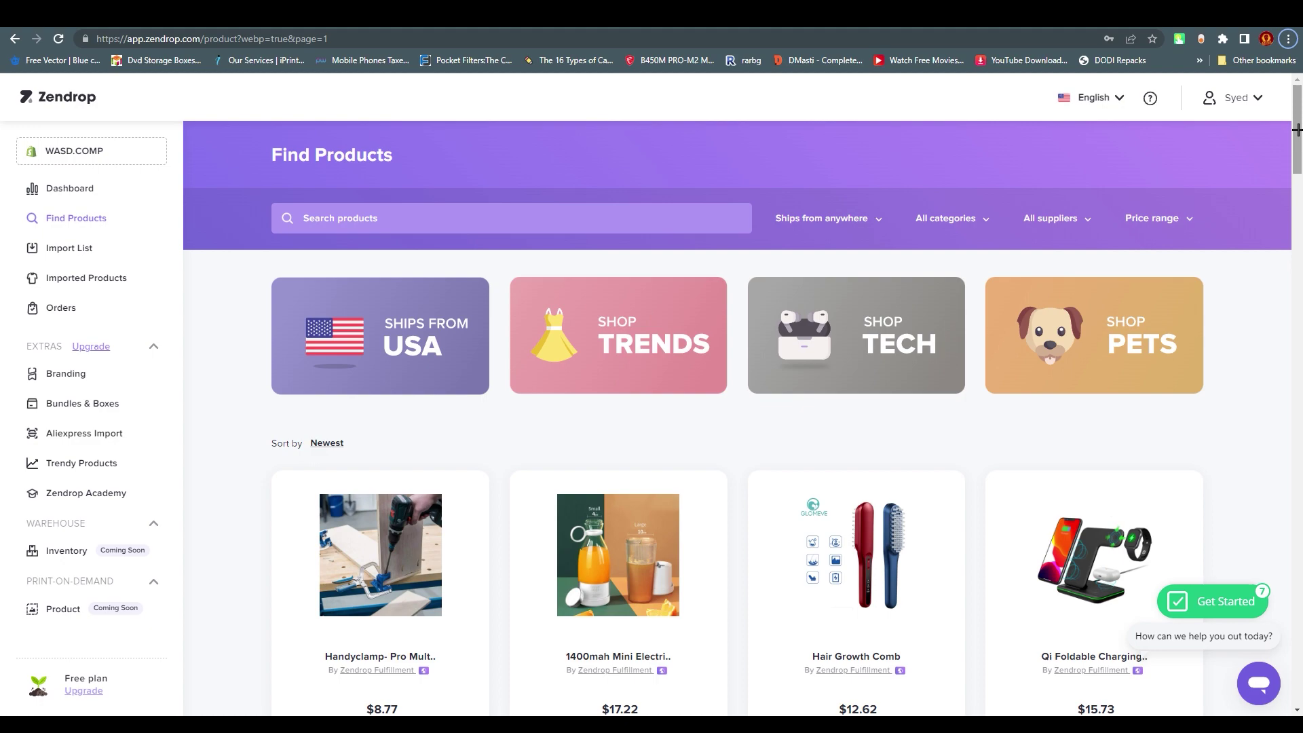
left_click_drag(1297, 129, 1216, 213)
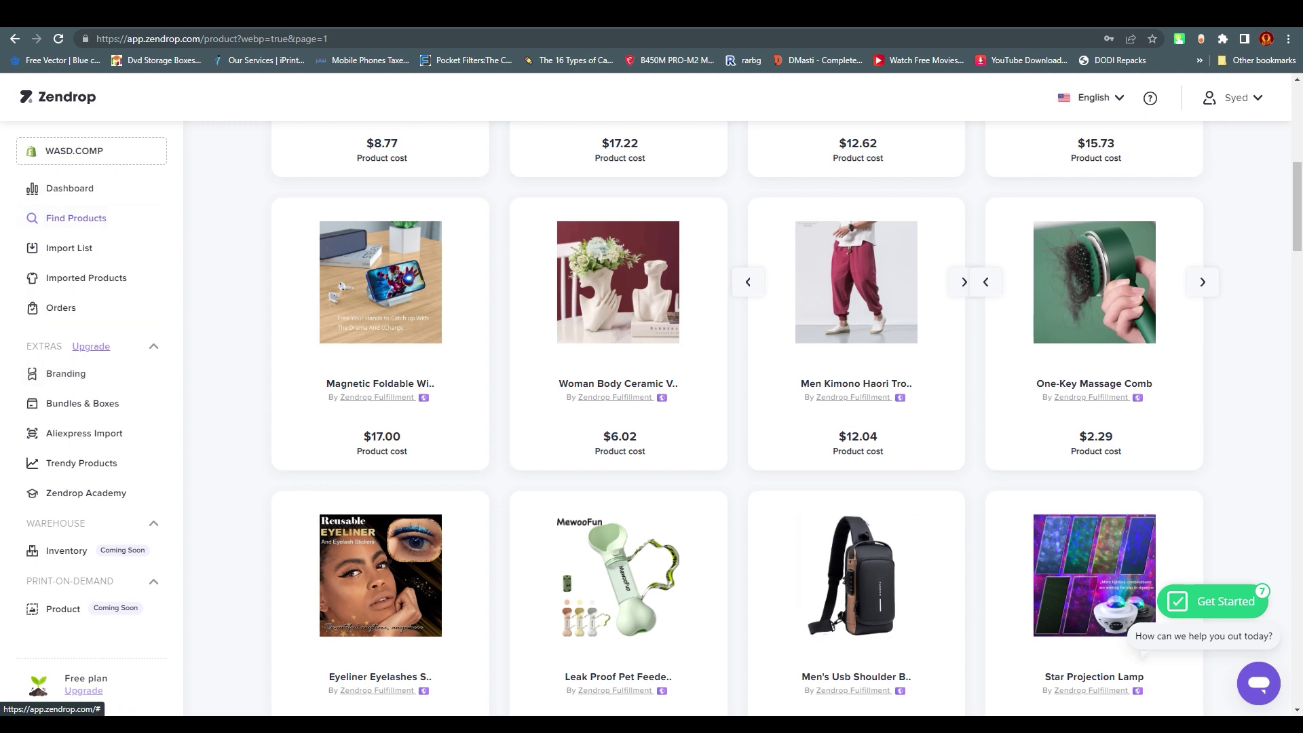
scroll(503, 478, "up", 3)
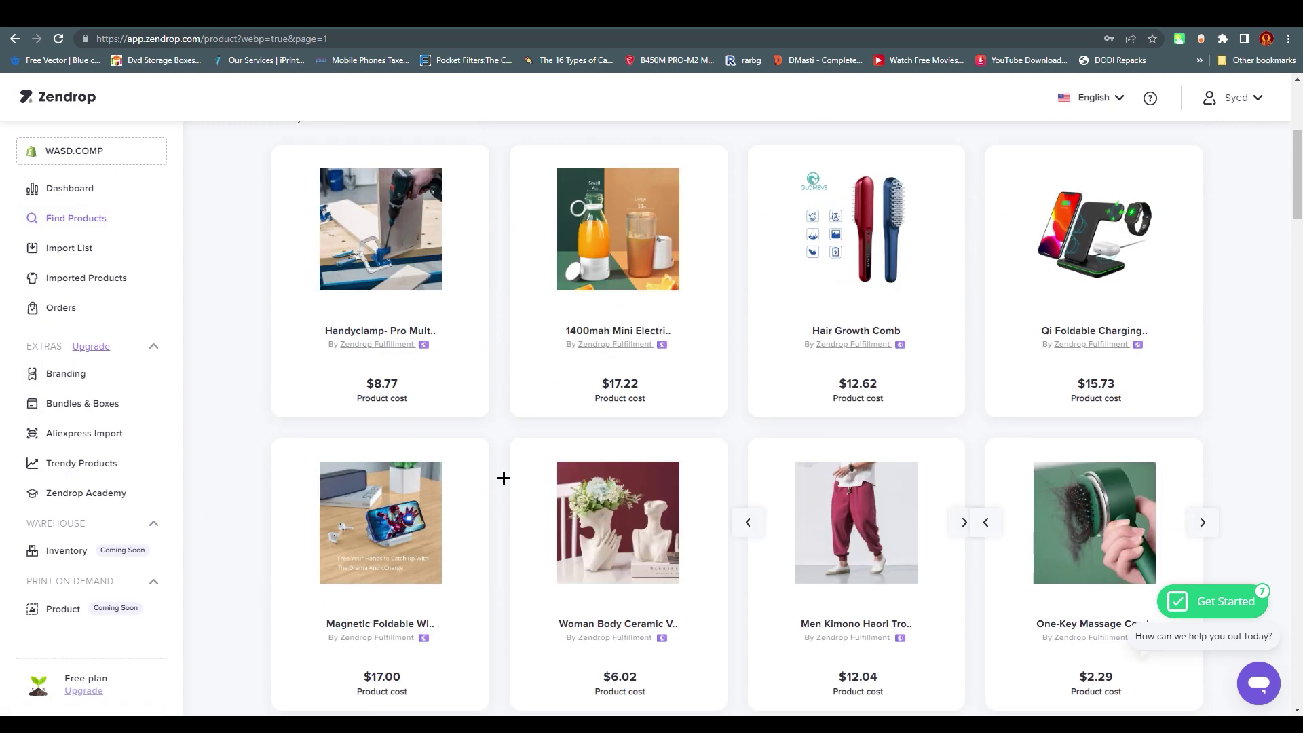
scroll(504, 478, "up", 5)
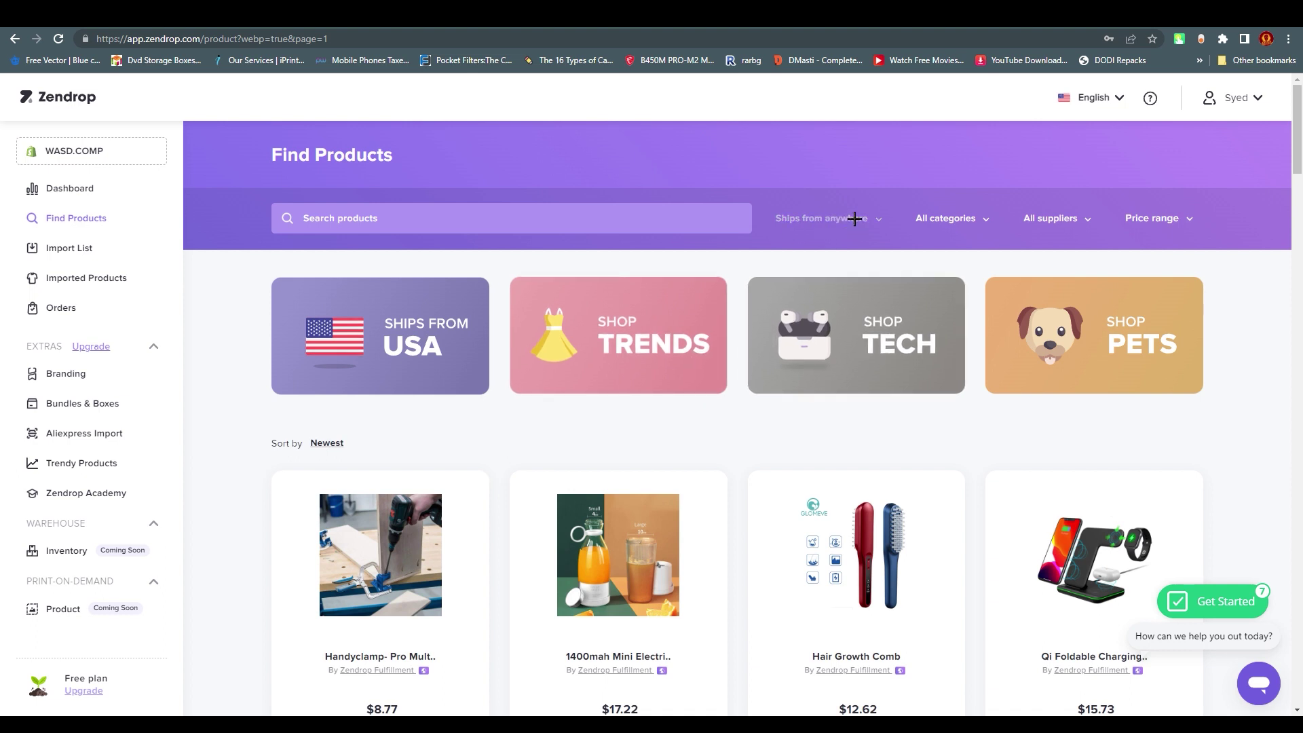
Filter products to Ships from US, browse the results, then switch to Ships from China
left_click(860, 220)
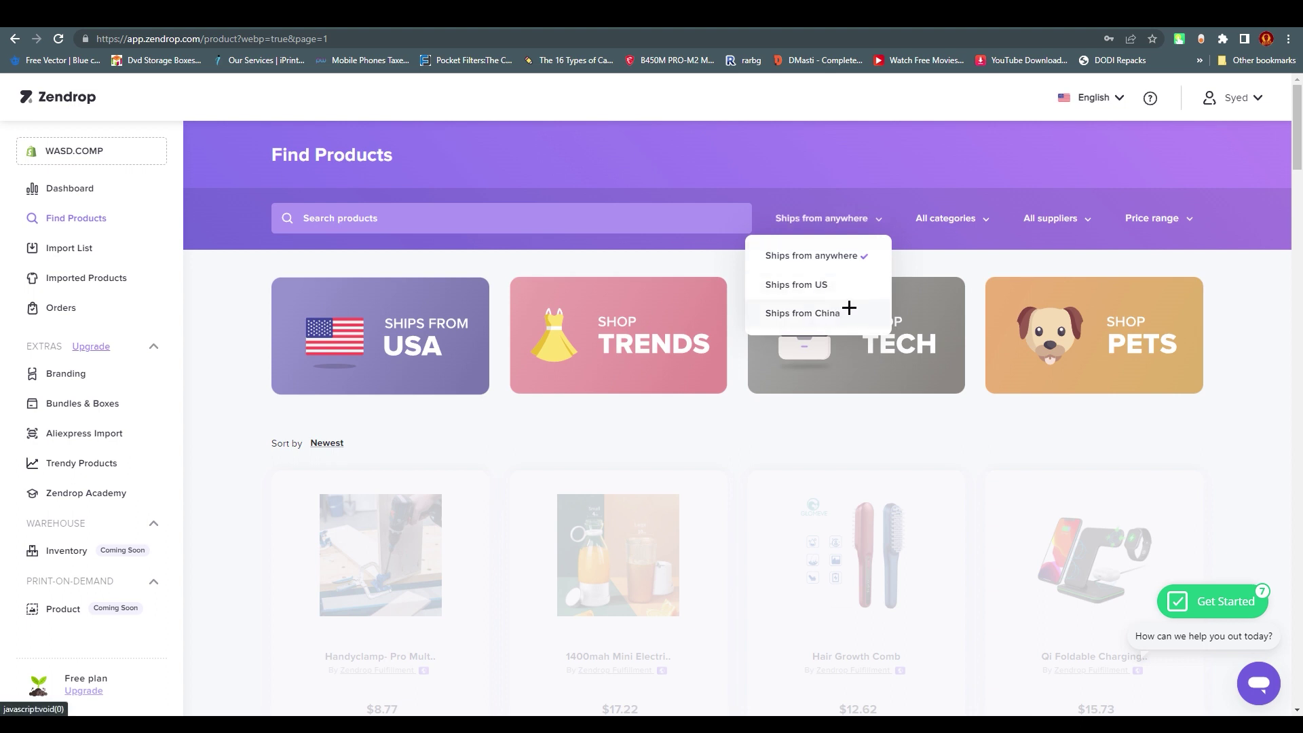
left_click(823, 285)
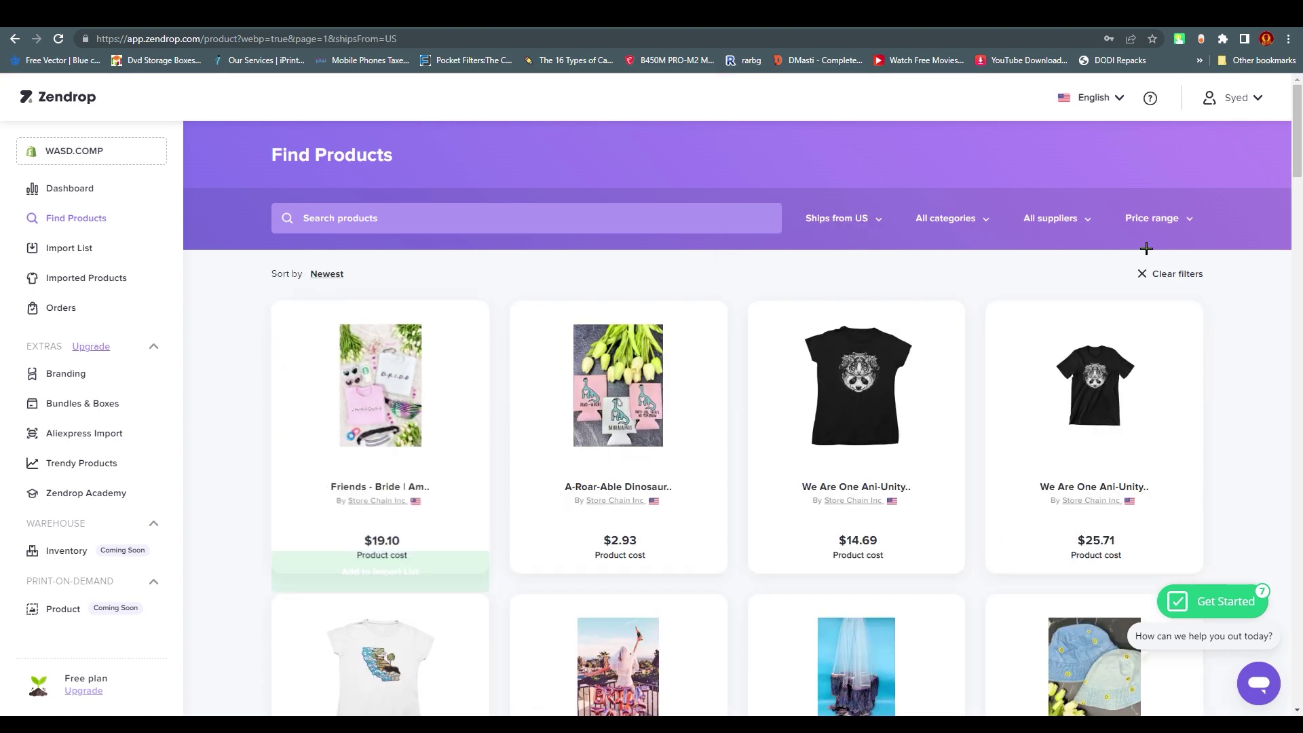
scroll(1298, 134, "down", 8)
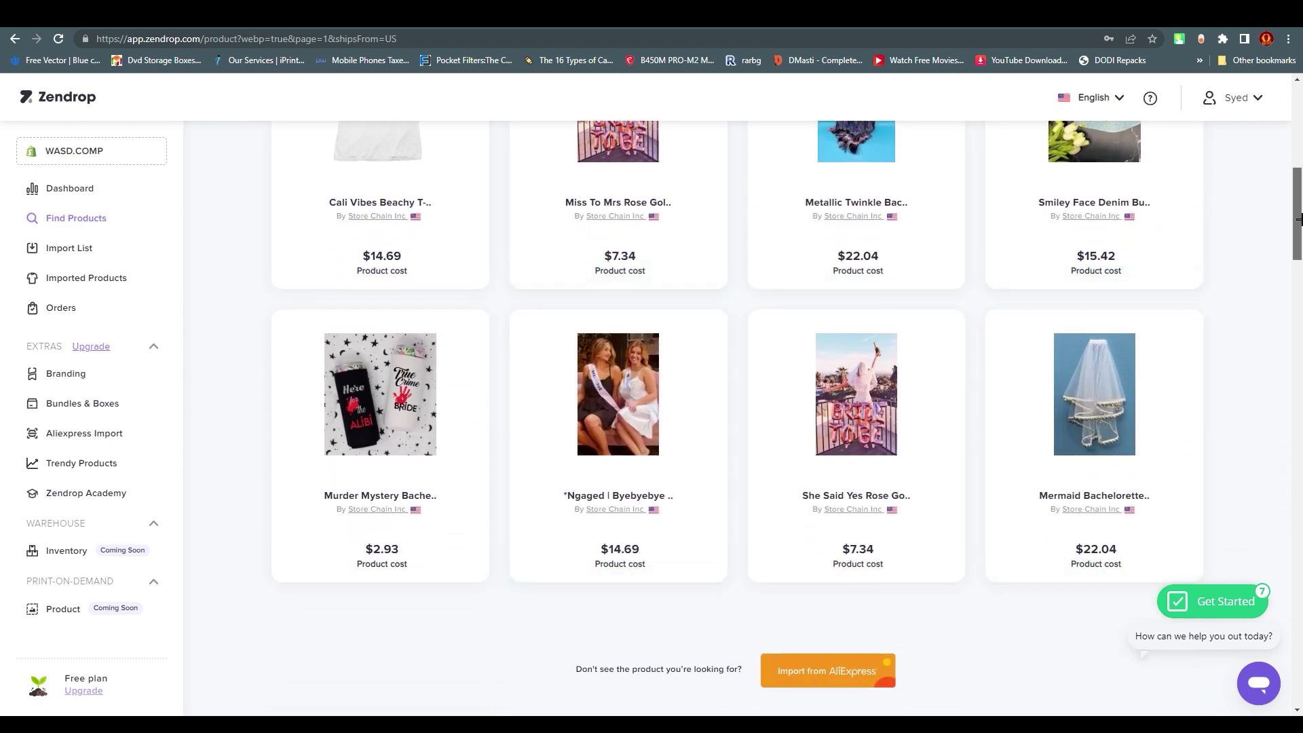
scroll(1298, 203, "up", 2)
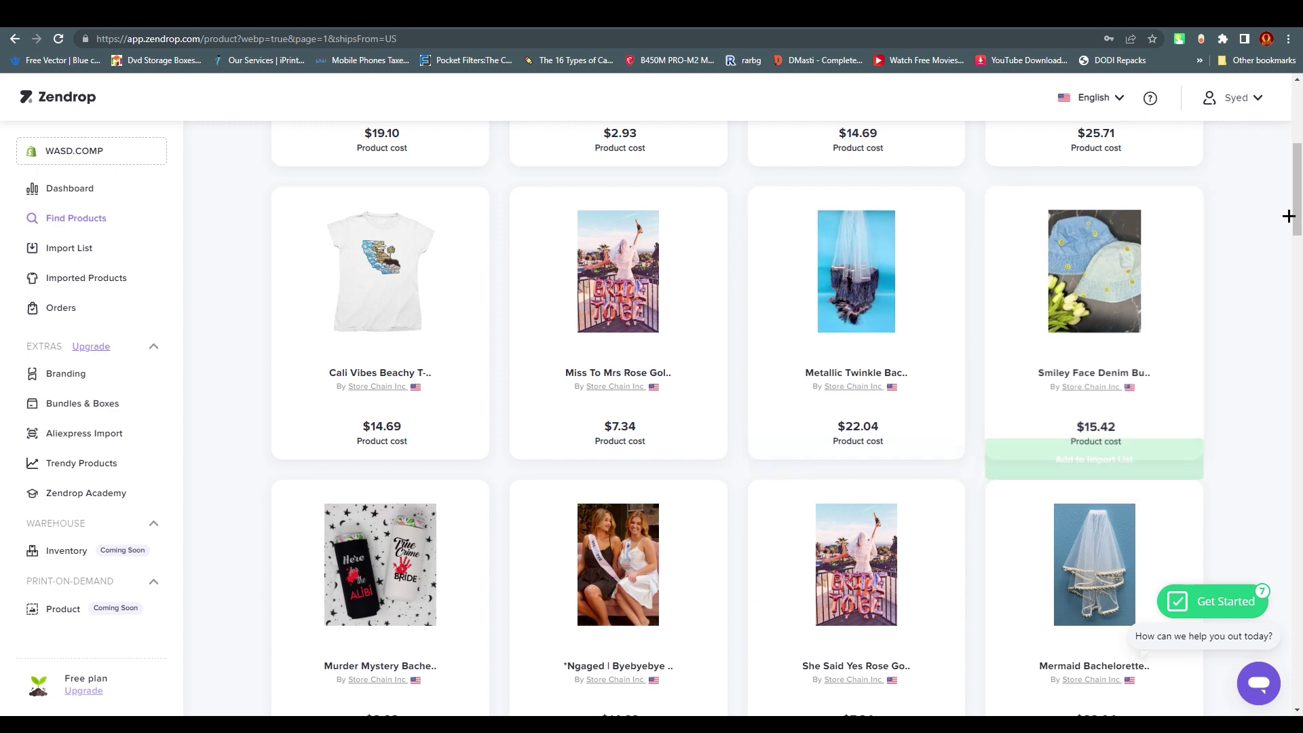
scroll(1291, 212, "up", 5)
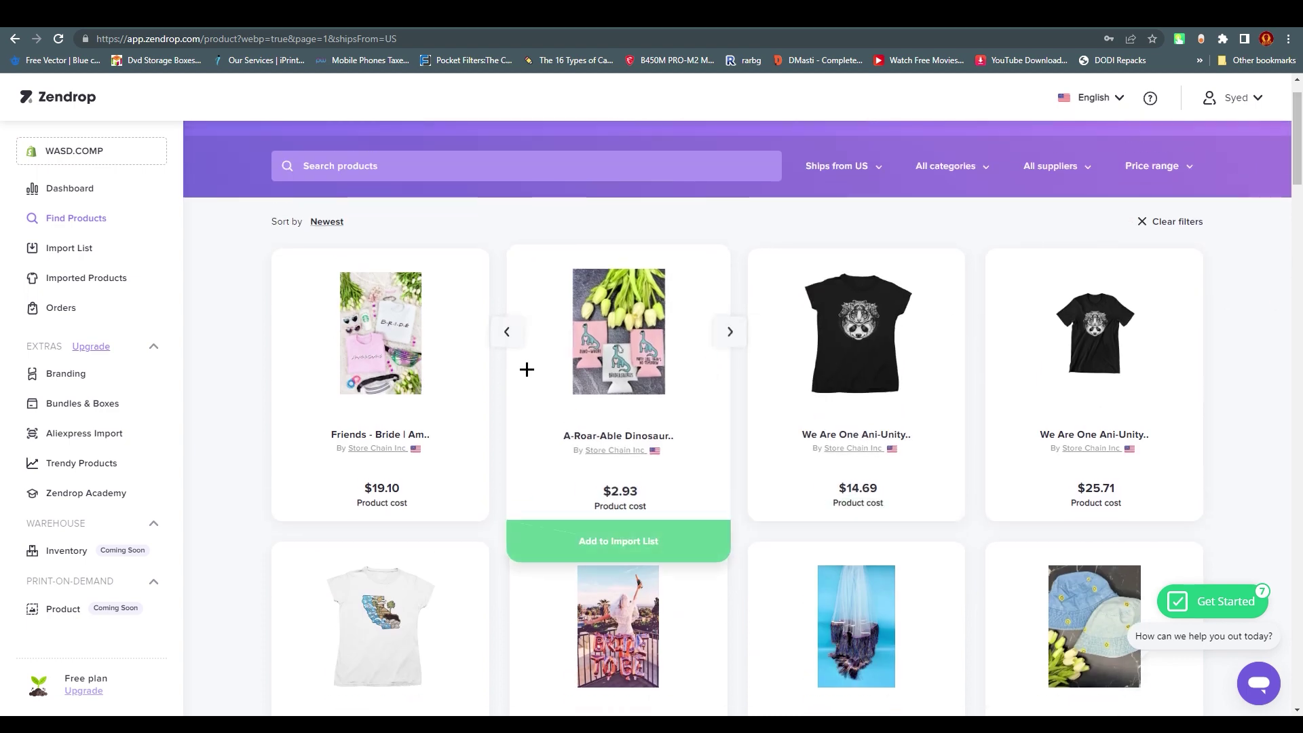
left_click(881, 167)
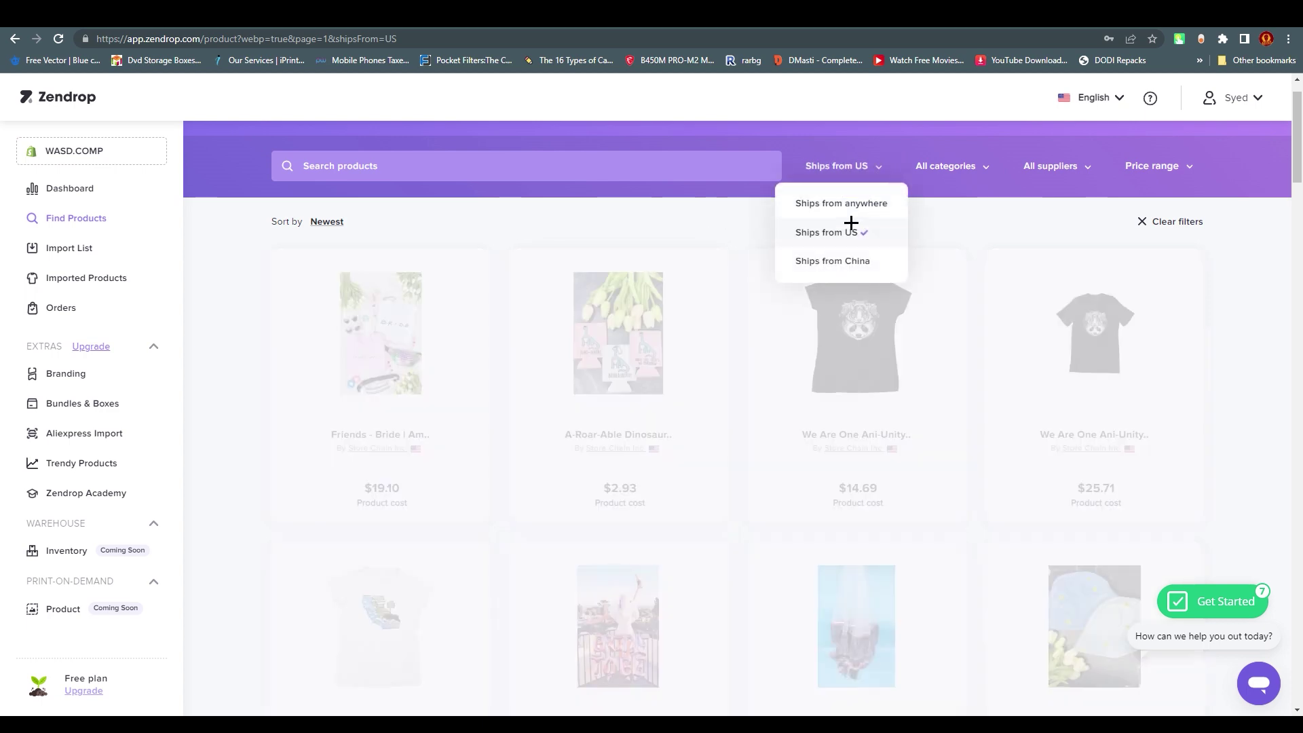
left_click(865, 264)
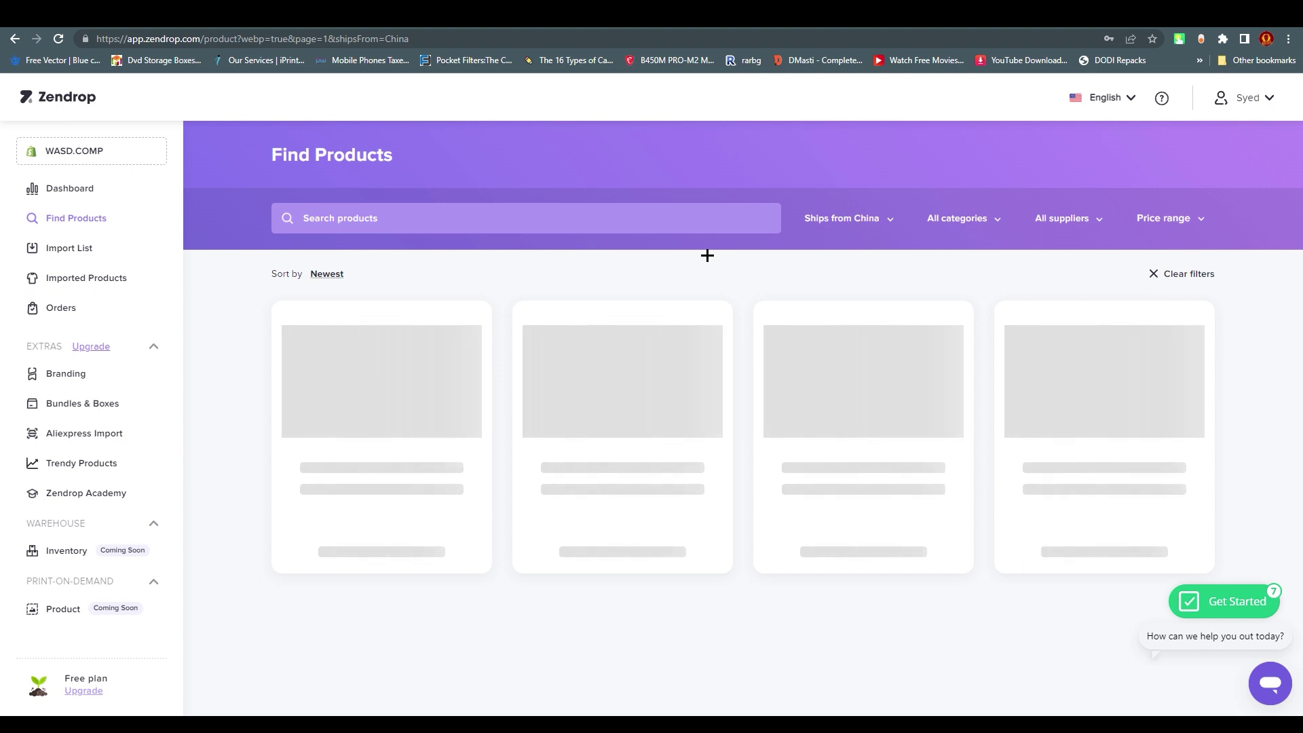
Return to Ships from US and filter the category to Sports & Entertainment
left_click(843, 216)
left_click(842, 283)
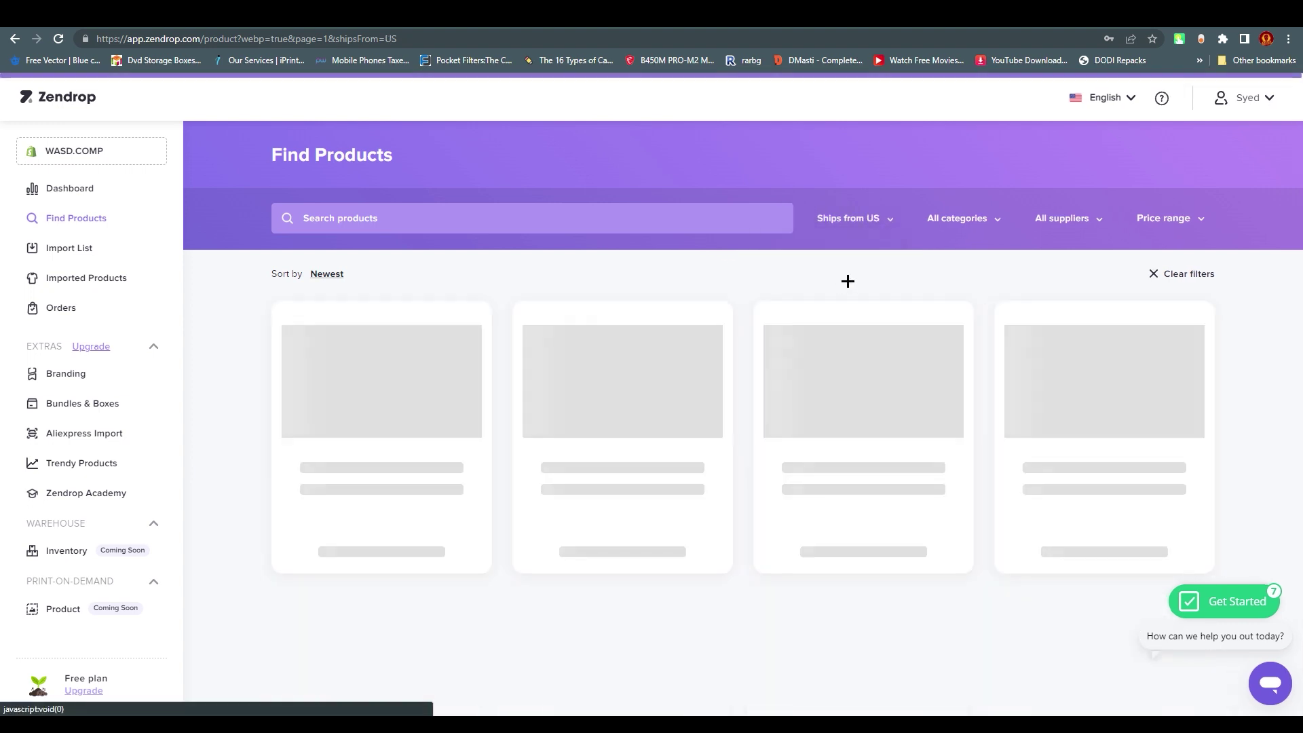
left_click(981, 217)
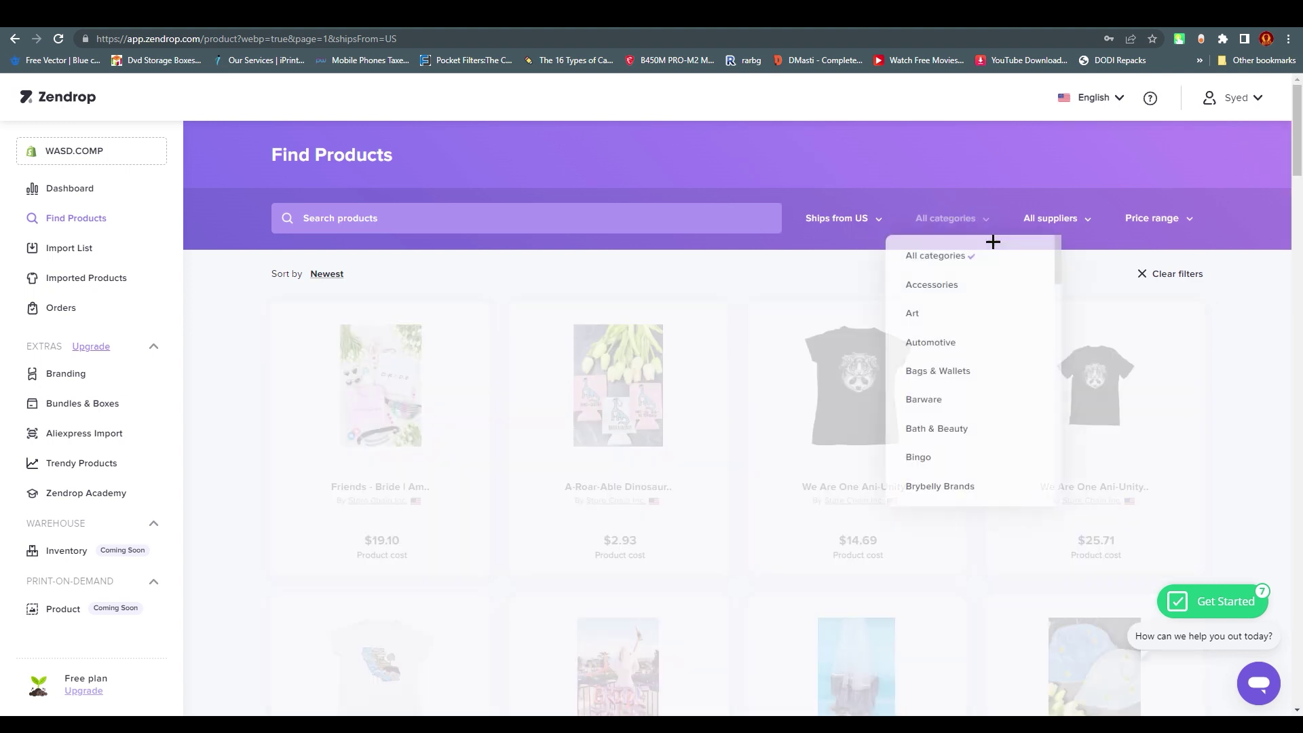
left_click_drag(1061, 265, 1057, 448)
left_click(955, 379)
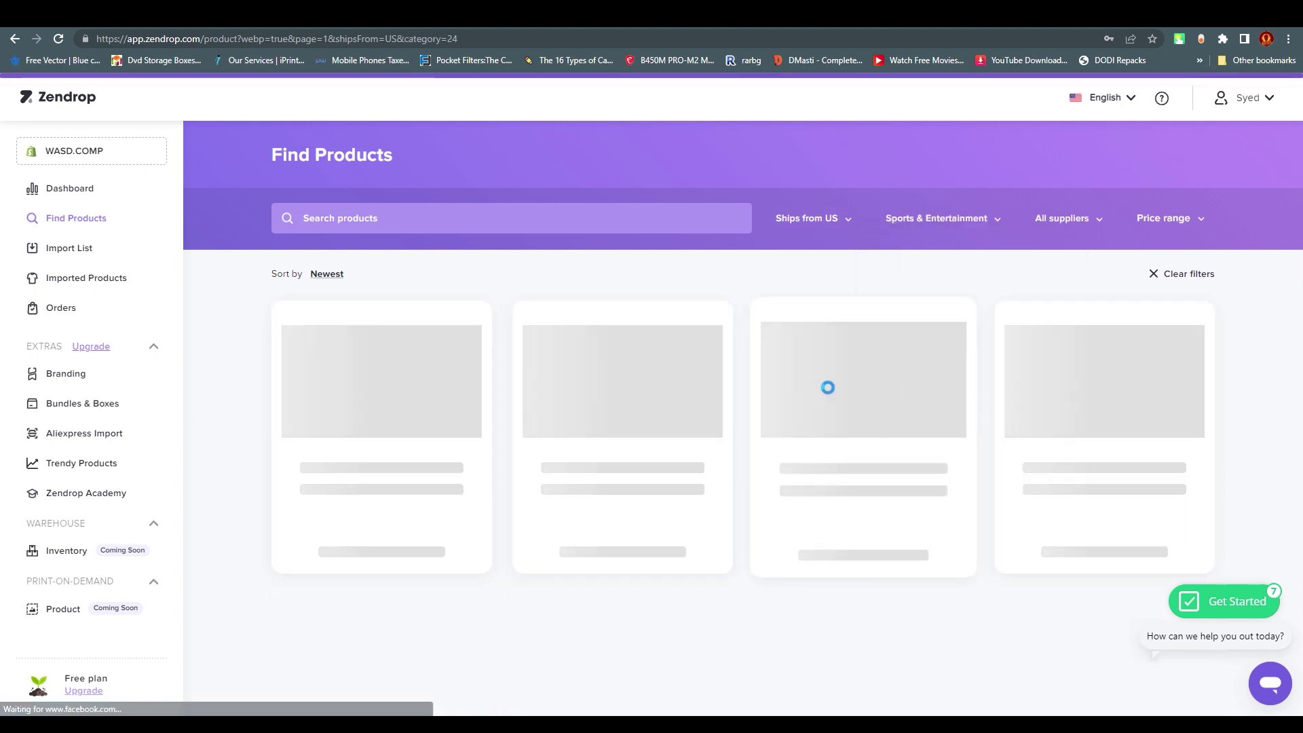
Change the category to Sports & Outdoors and shipping origin to Ships from anywhere
left_click(999, 216)
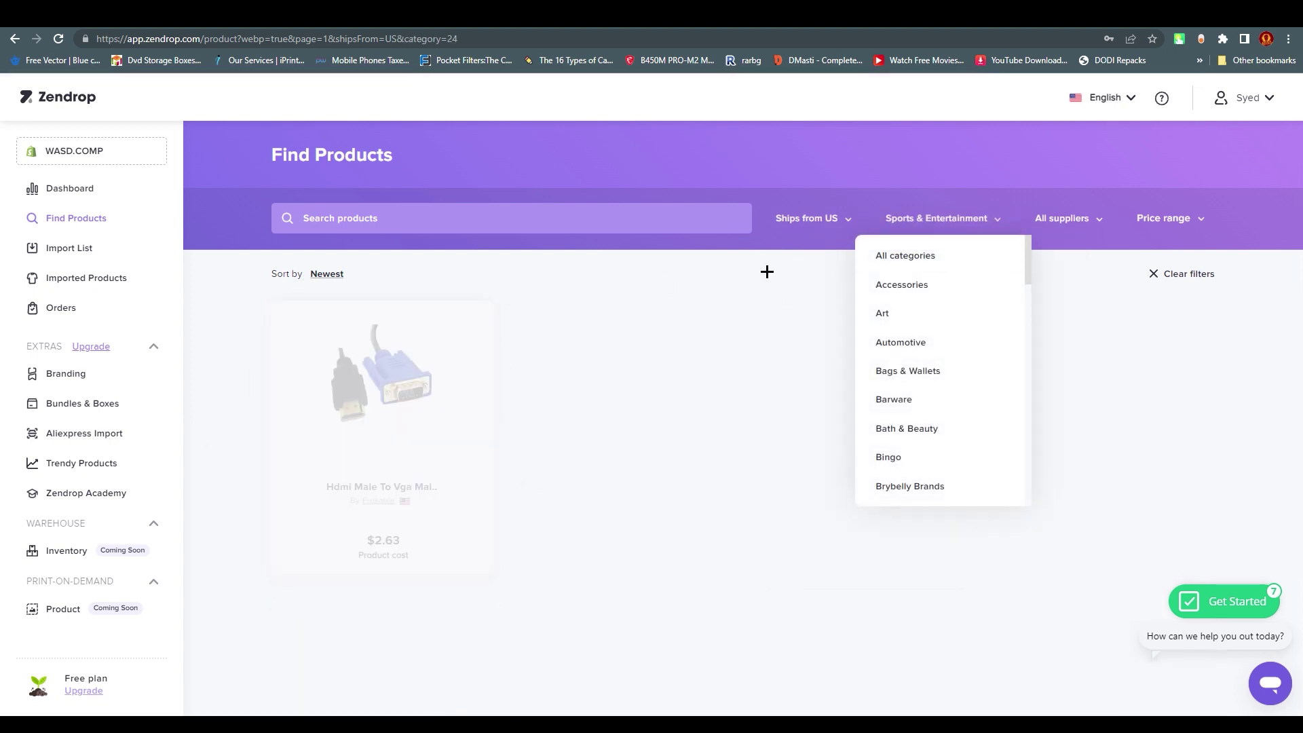
scroll(938, 364, "down", 15)
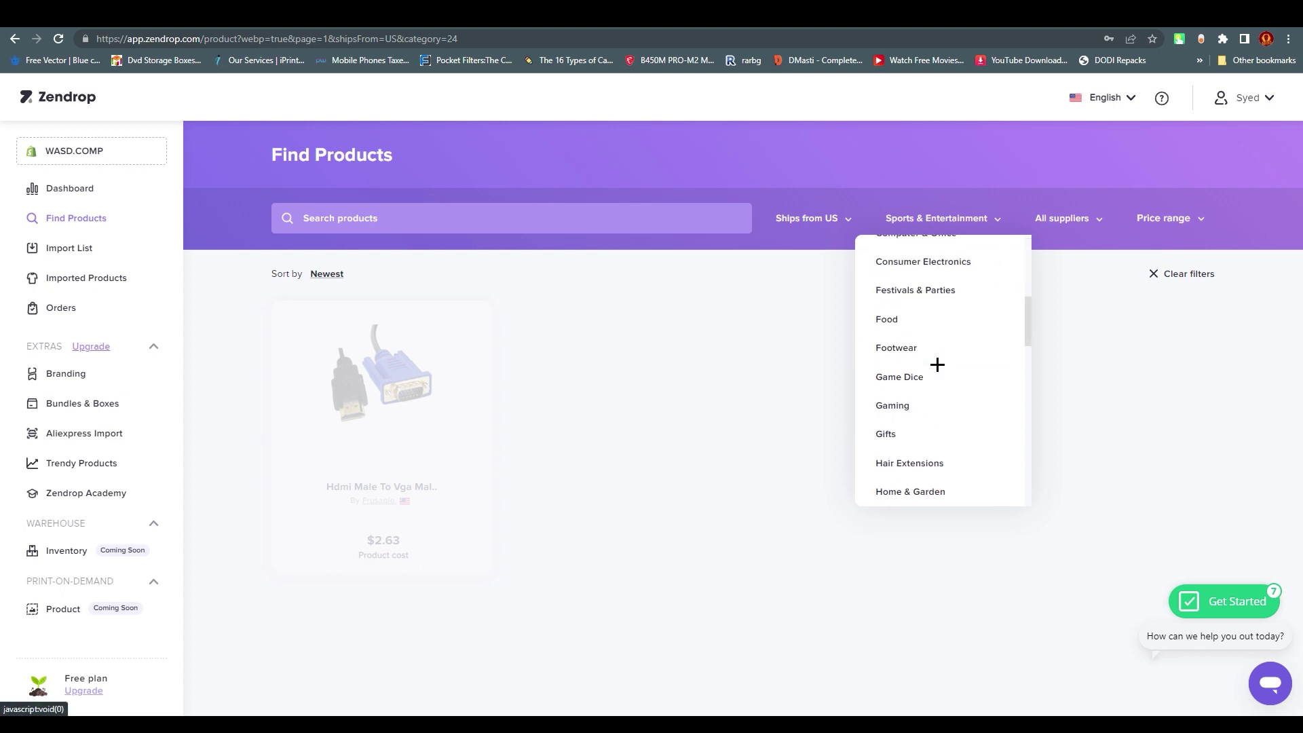
scroll(929, 433, "up", 3)
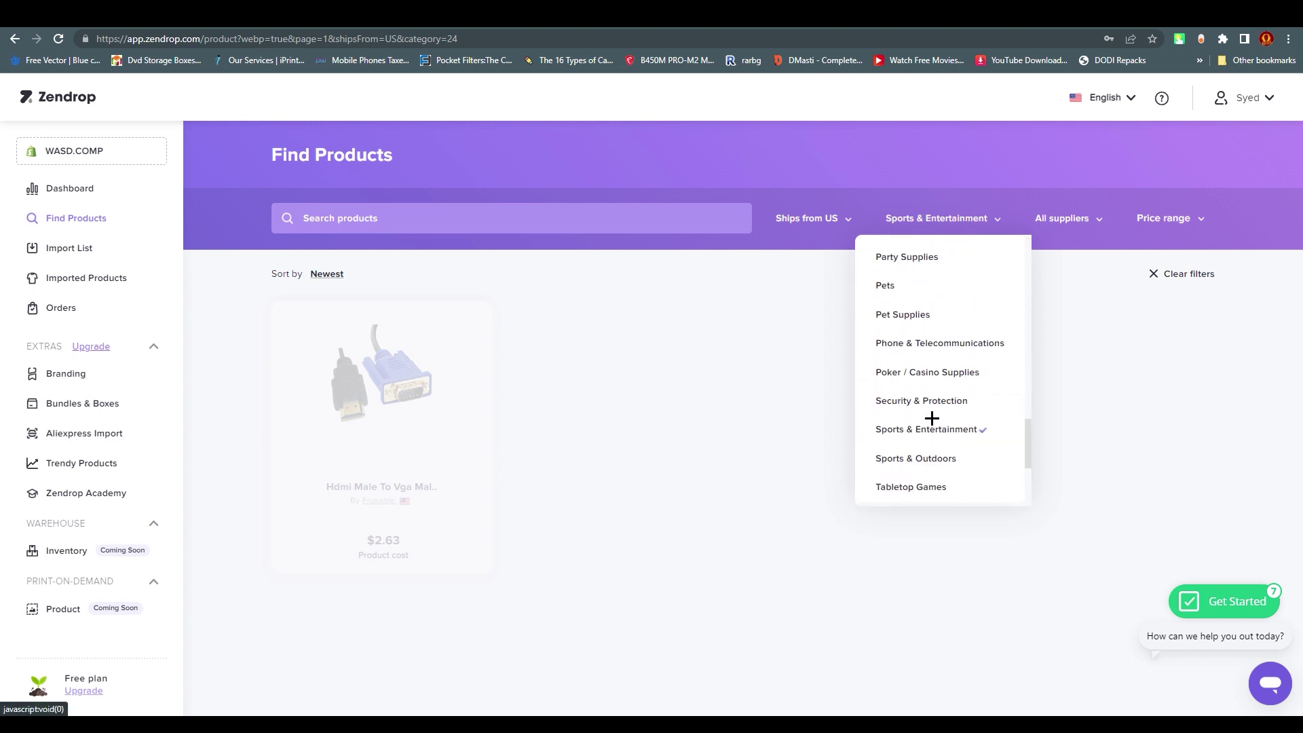
left_click(930, 457)
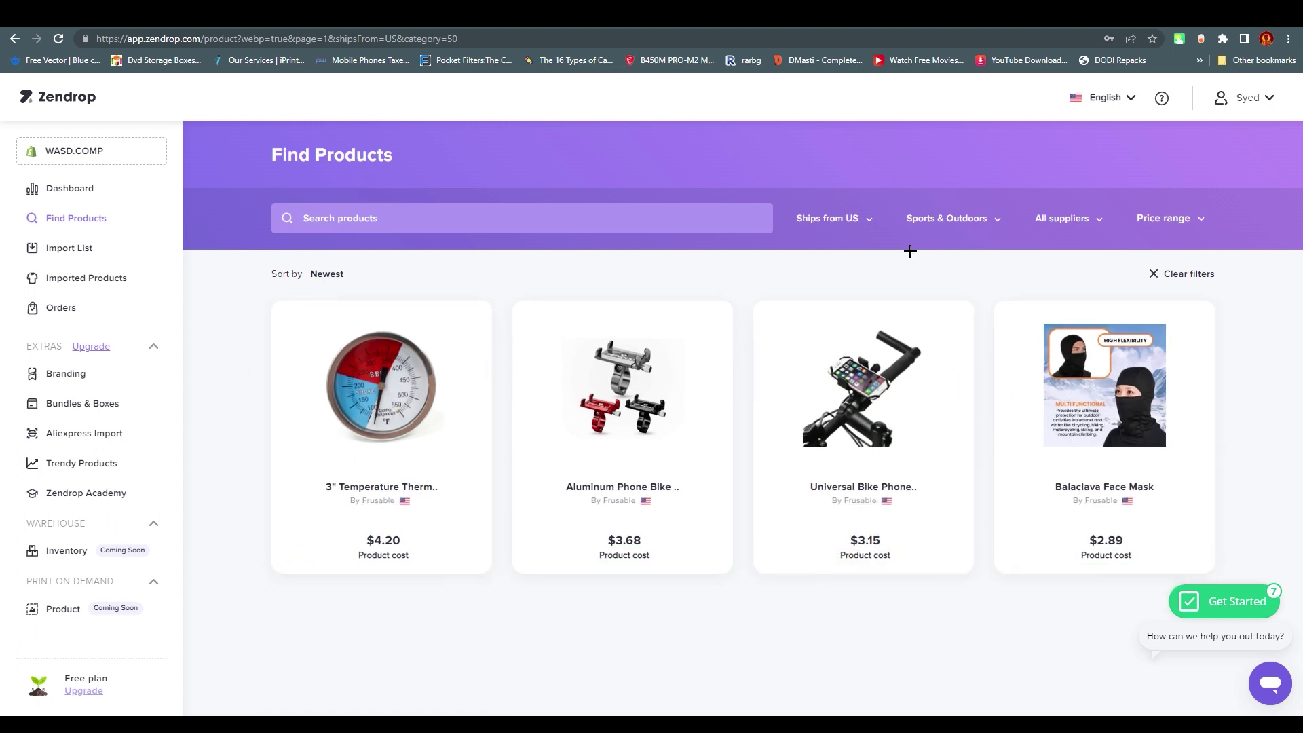
left_click(859, 222)
left_click(853, 246)
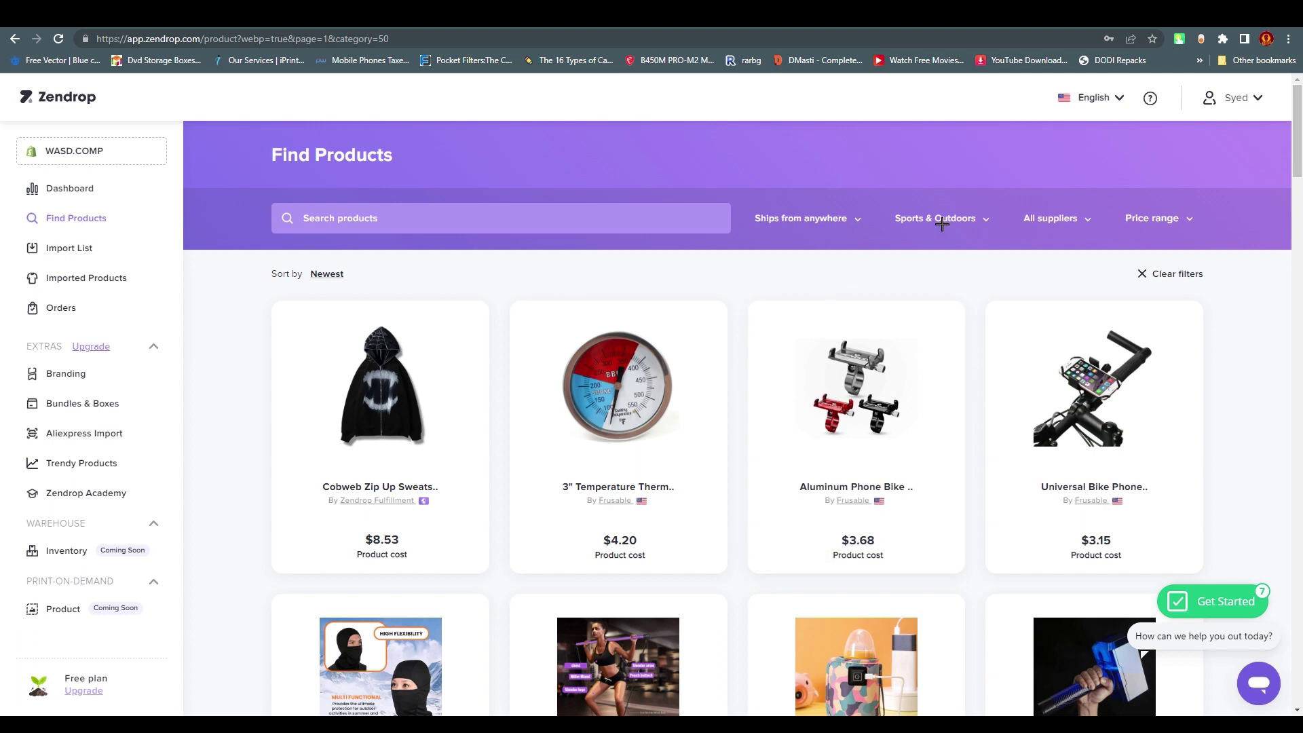
mouse_move(769, 393)
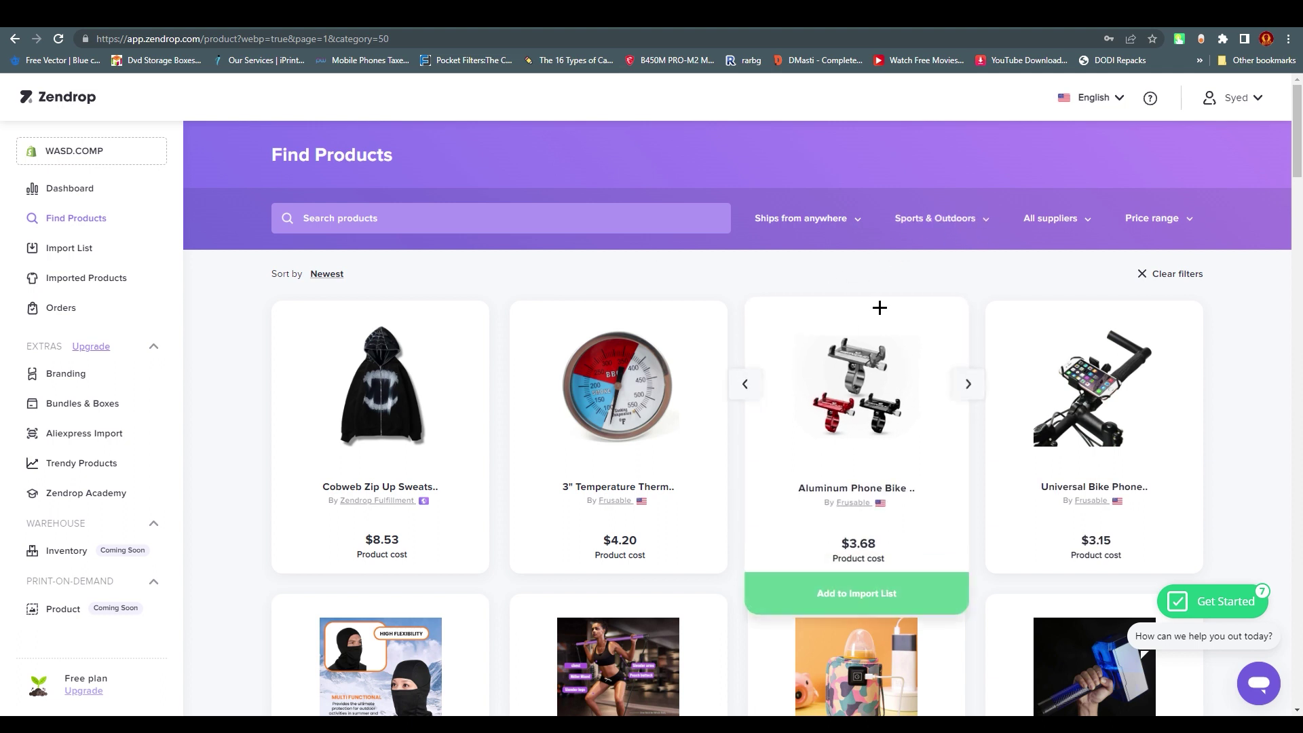
Browse the All suppliers list without choosing, then try the Price range lower-limit slider
left_click(1066, 218)
scroll(1069, 347, "down", 5)
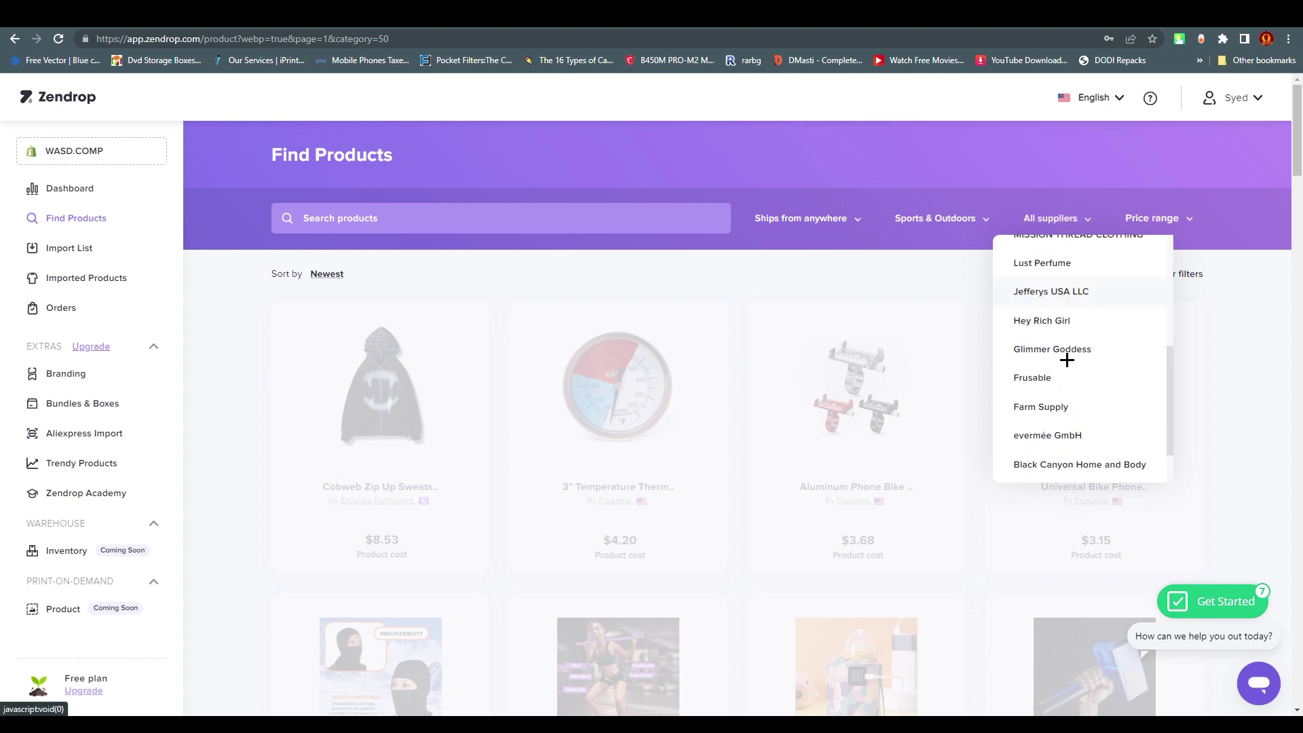
scroll(1066, 404, "up", 2)
scroll(1068, 395, "up", 3)
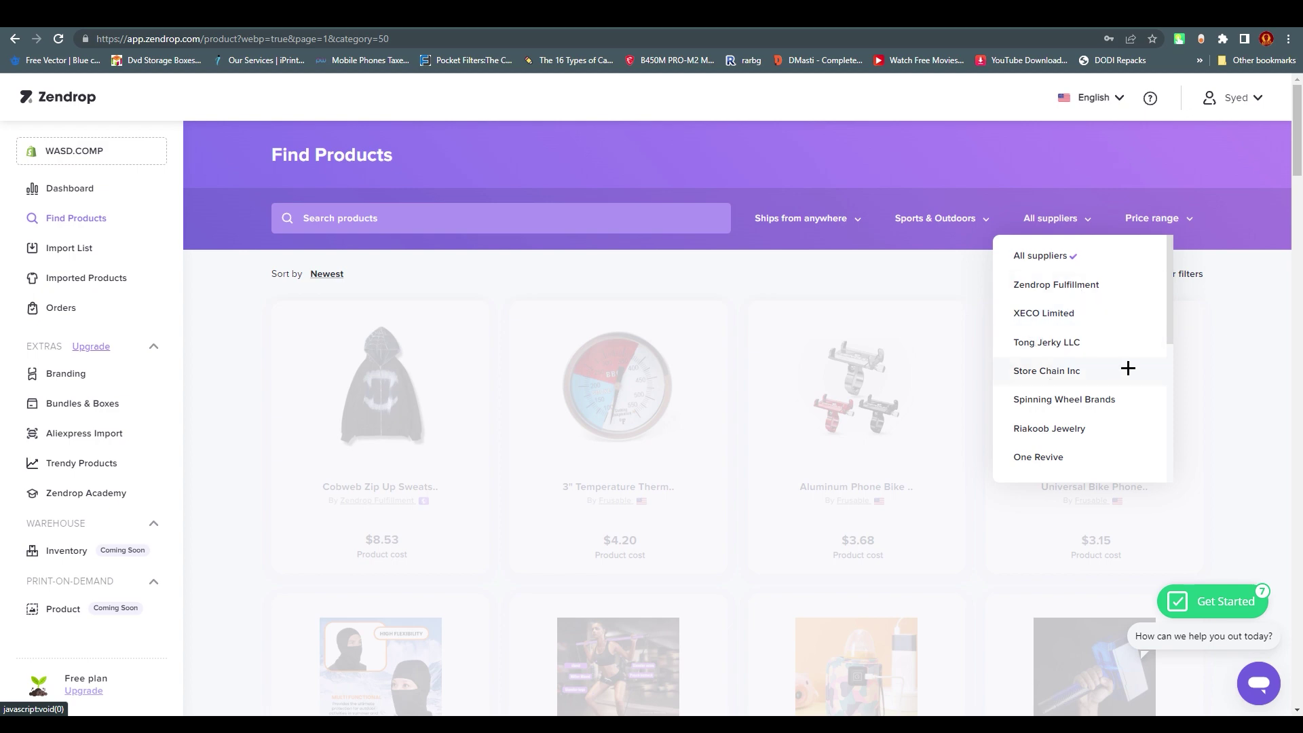
left_click(915, 294)
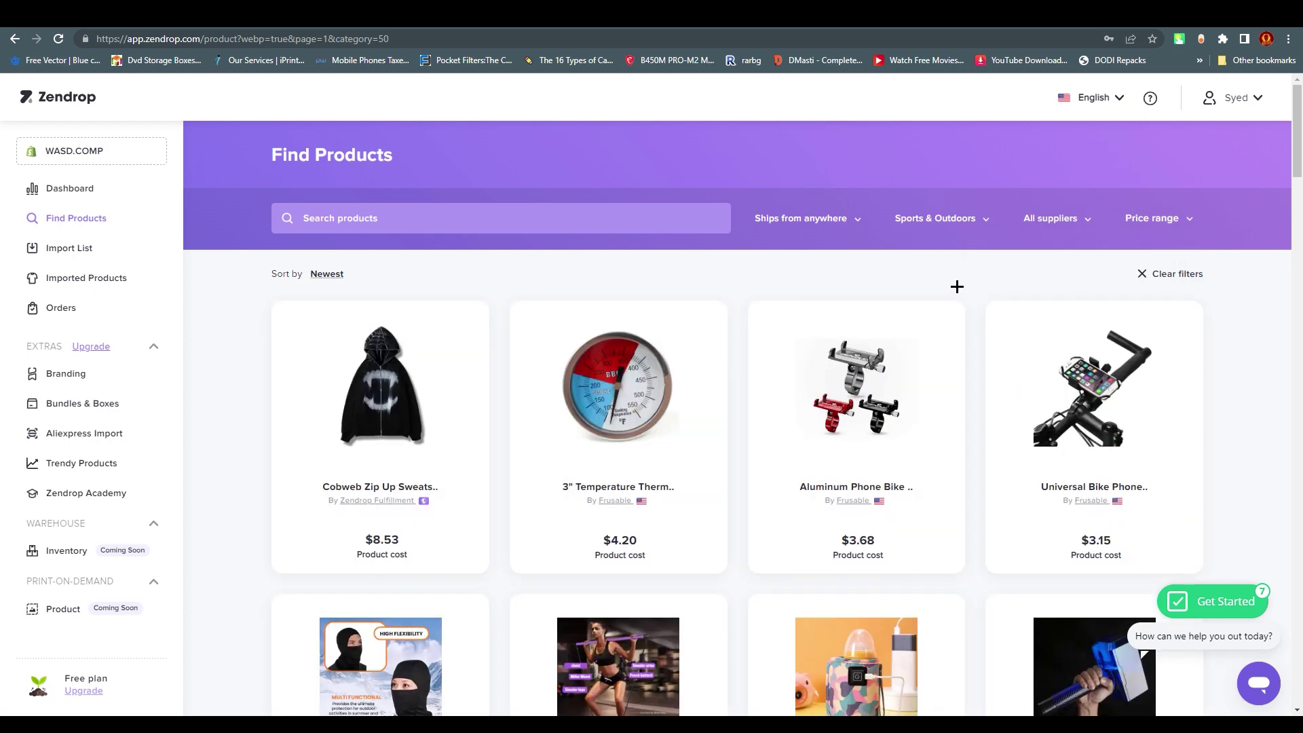
left_click(1173, 218)
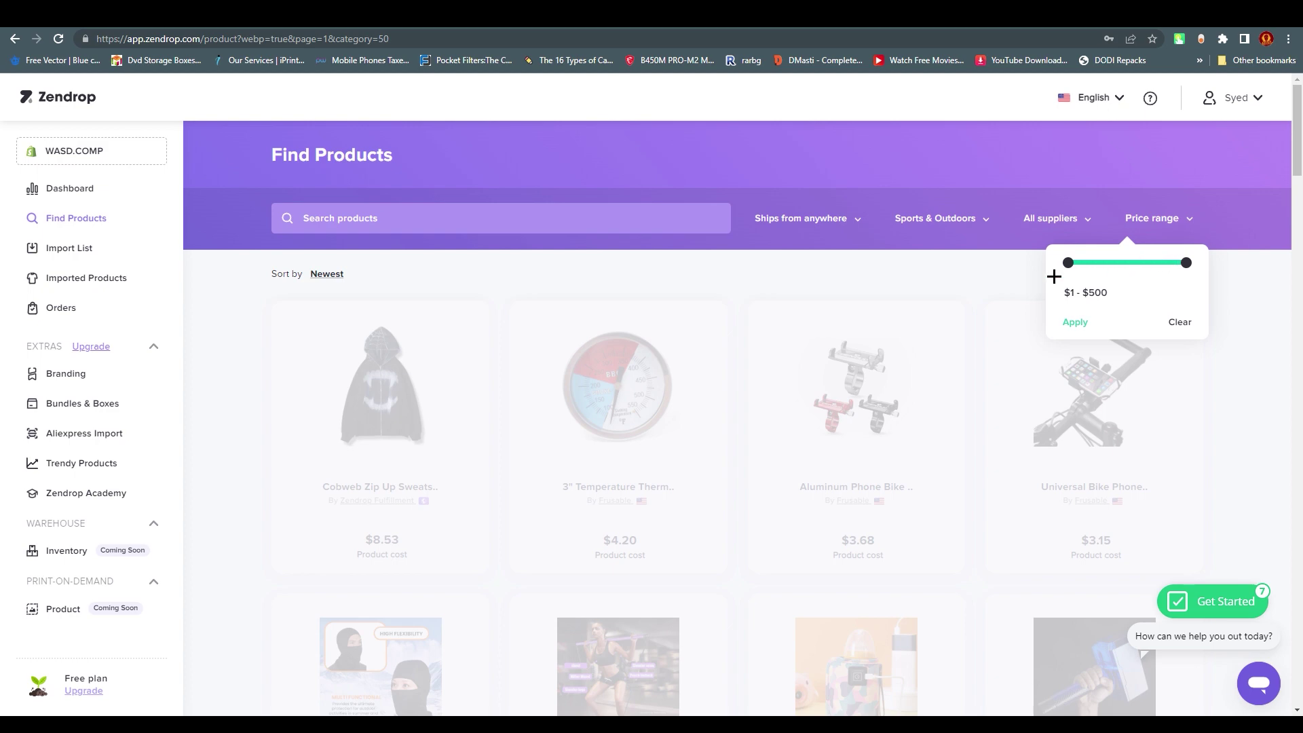
left_click_drag(1069, 262, 1053, 266)
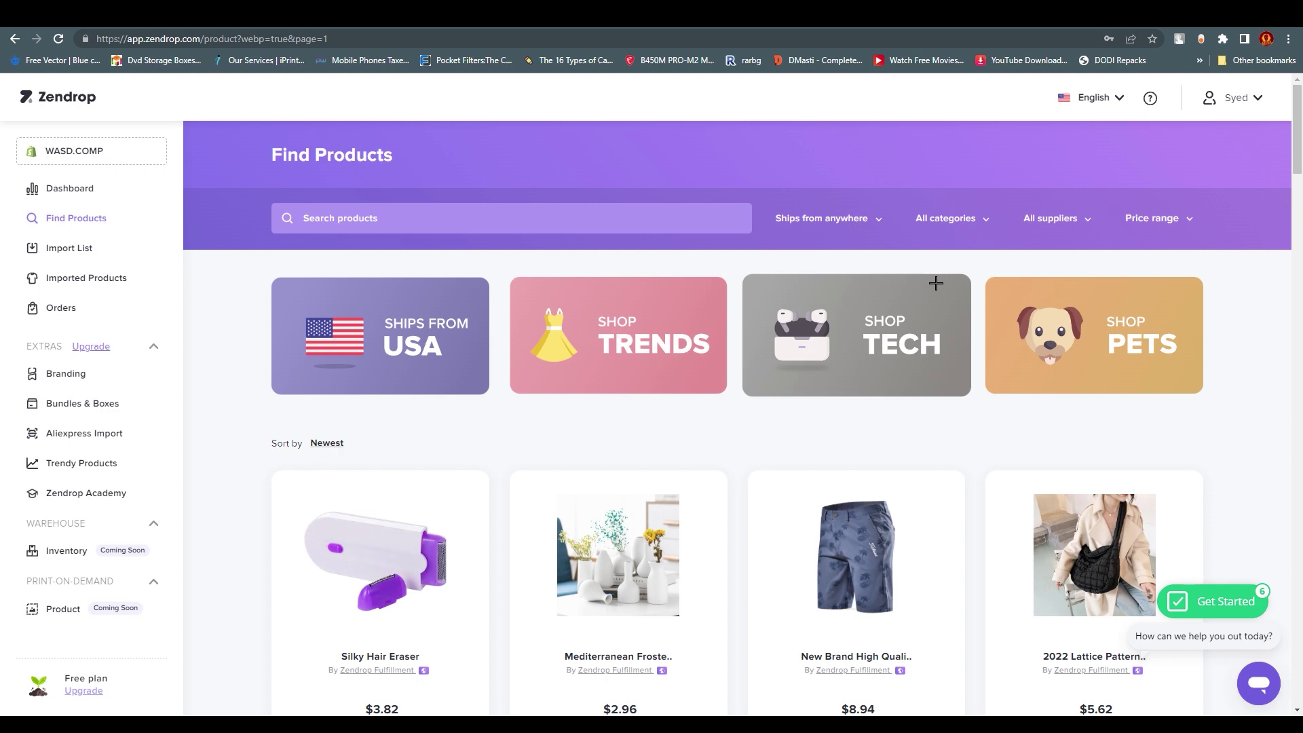
Set the shipping filter to Ships from US and the category to Gaming
scroll(856, 419, "down", 12)
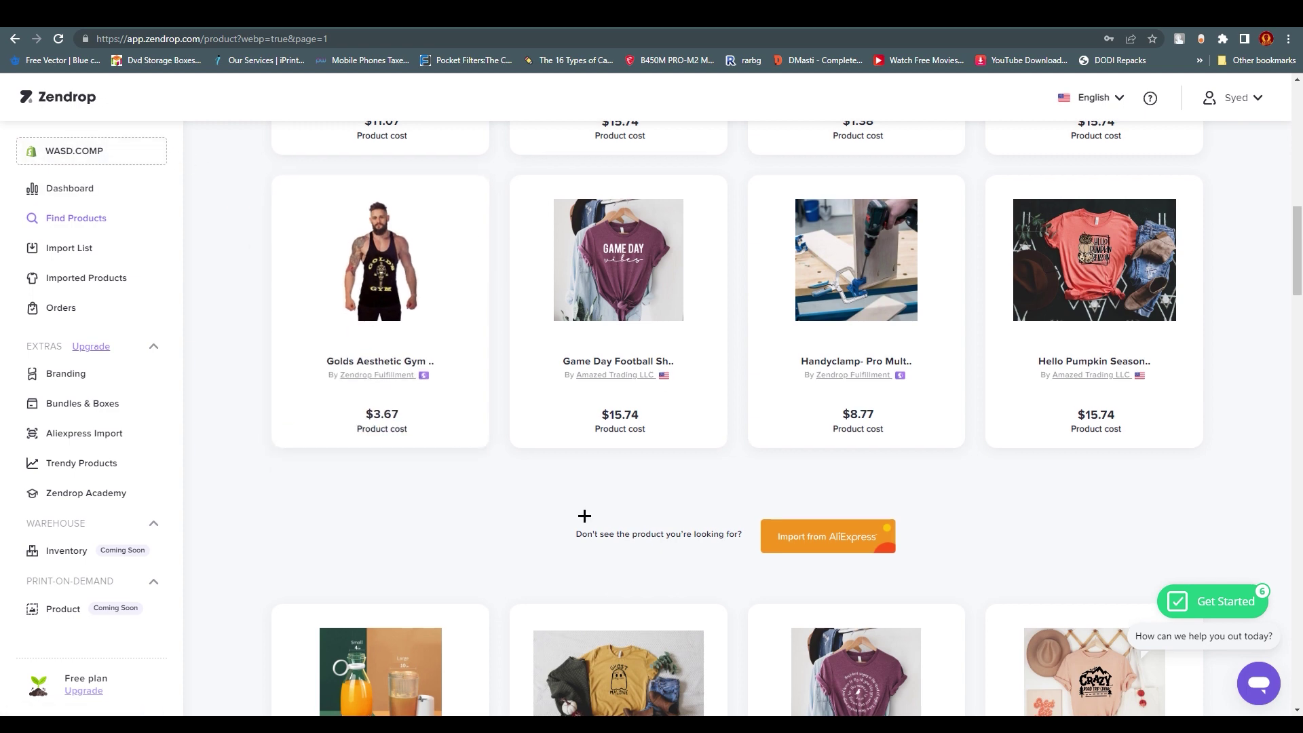
scroll(618, 546, "up", 3)
scroll(617, 546, "up", 10)
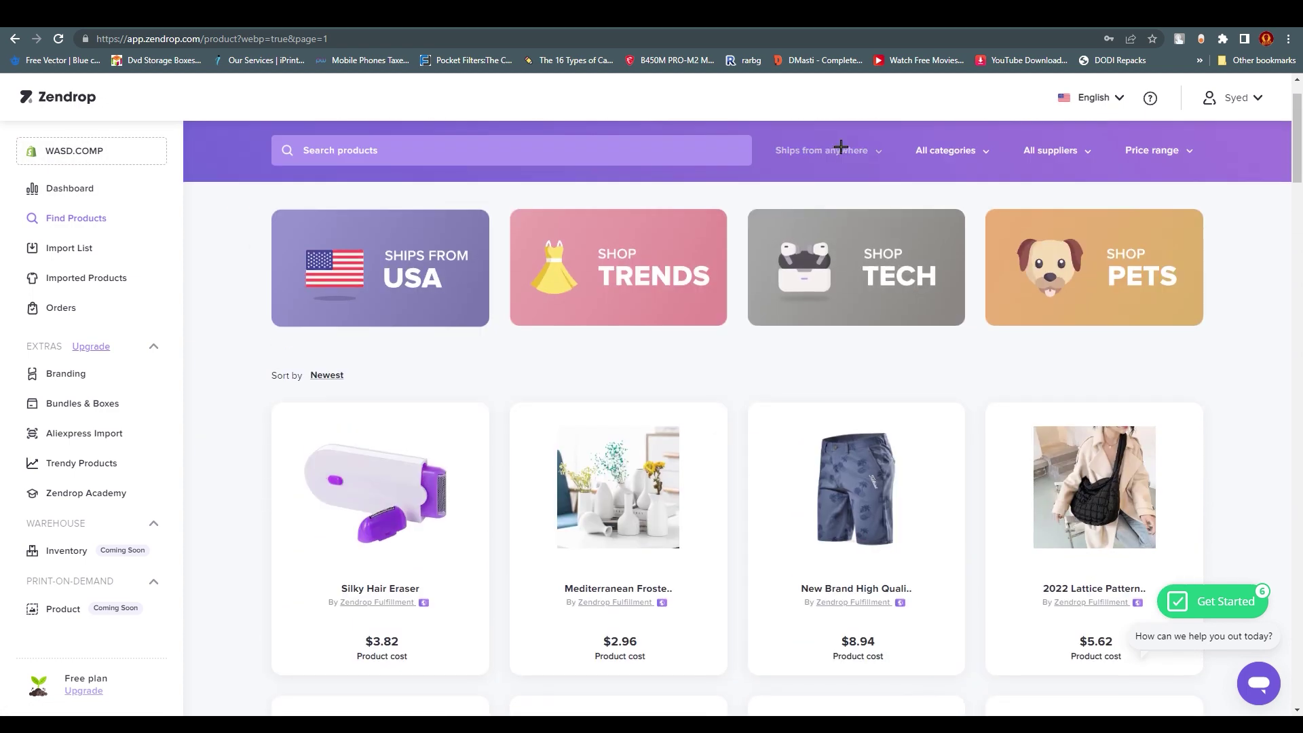
left_click(872, 149)
left_click(790, 216)
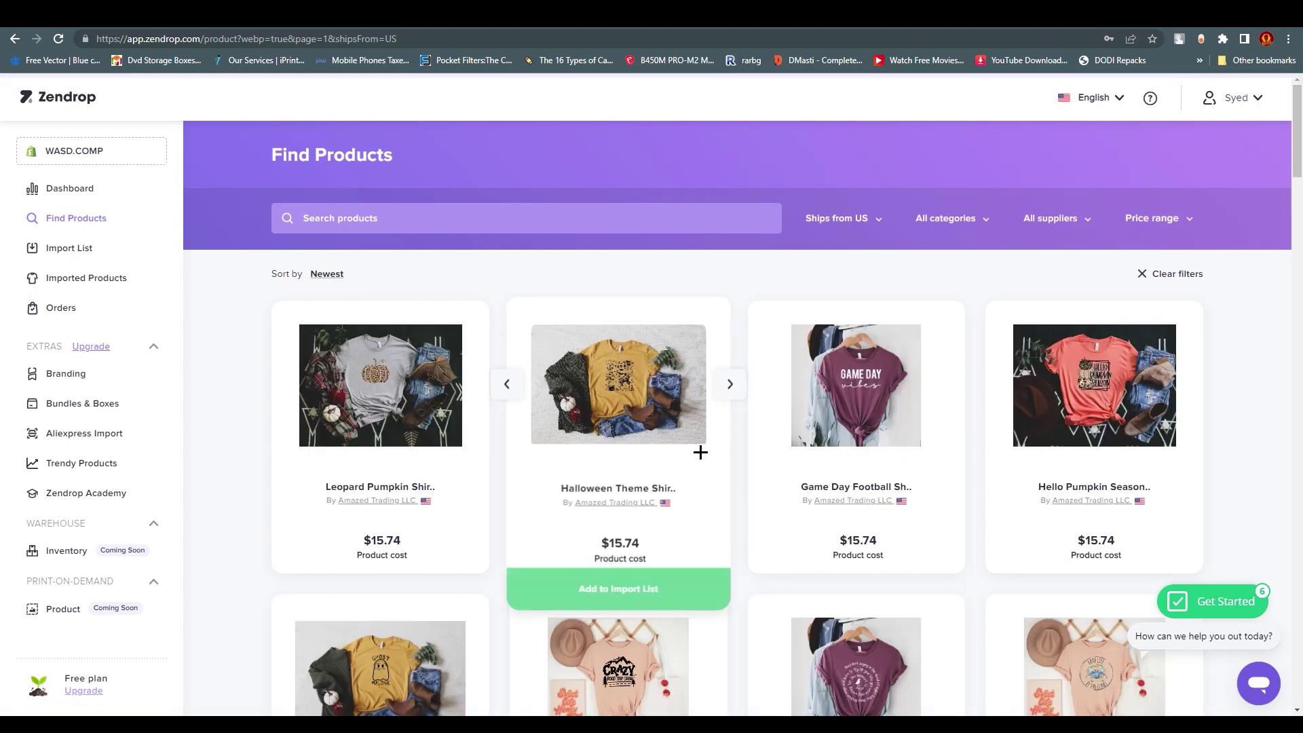
scroll(632, 507, "down", 20)
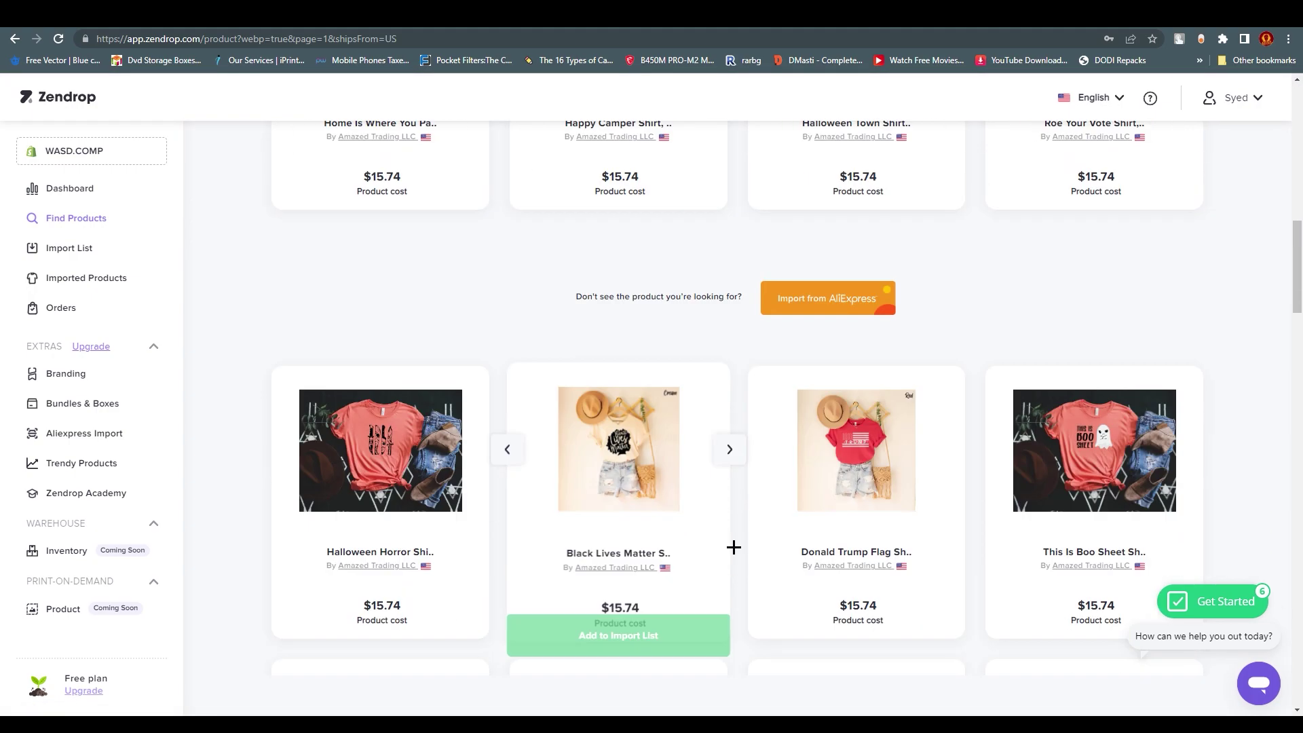
scroll(760, 543, "up", 20)
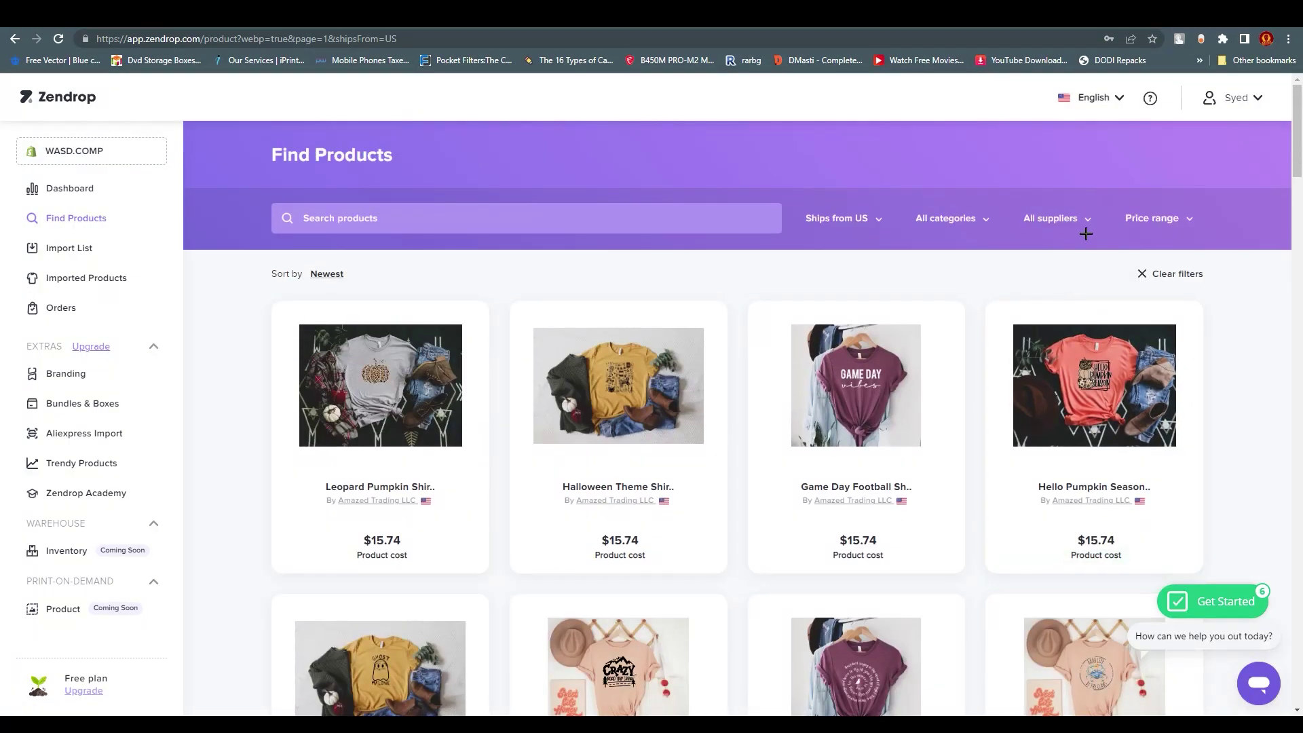
left_click(973, 215)
scroll(960, 407, "down", 8)
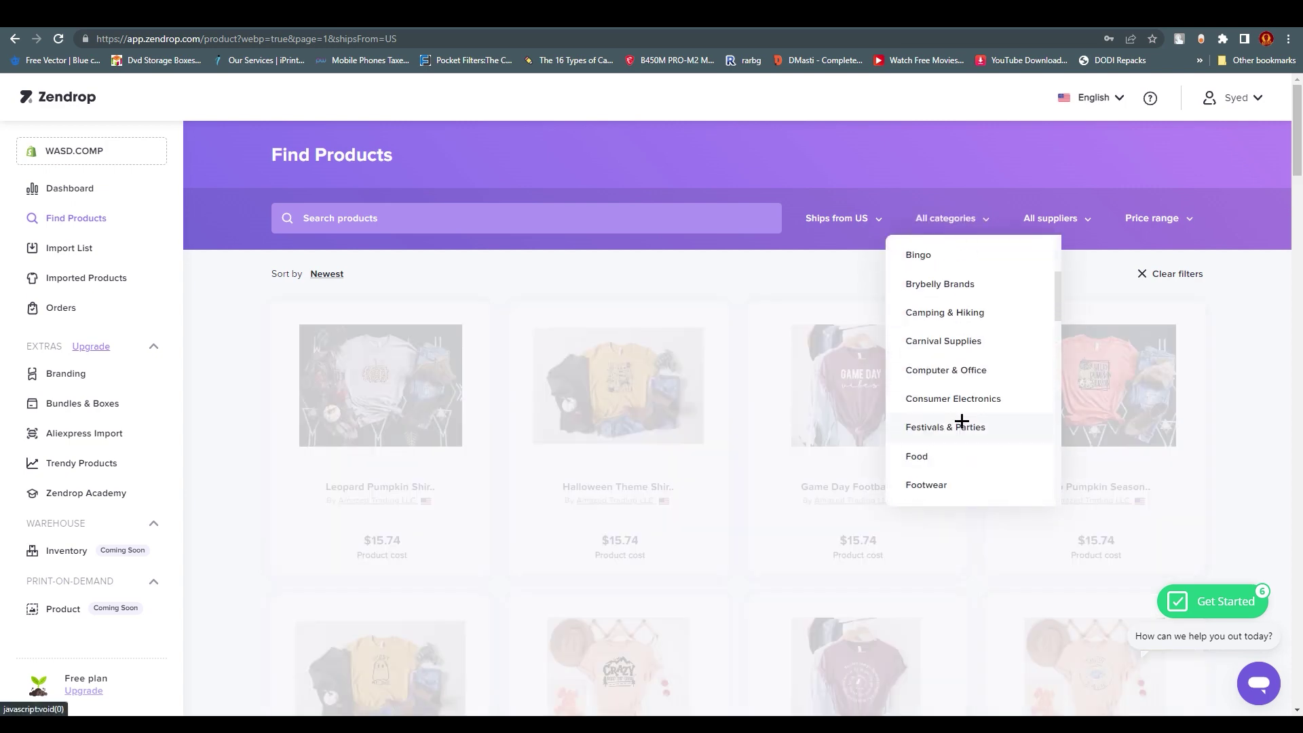
scroll(933, 326, "up", 1)
left_click(939, 337)
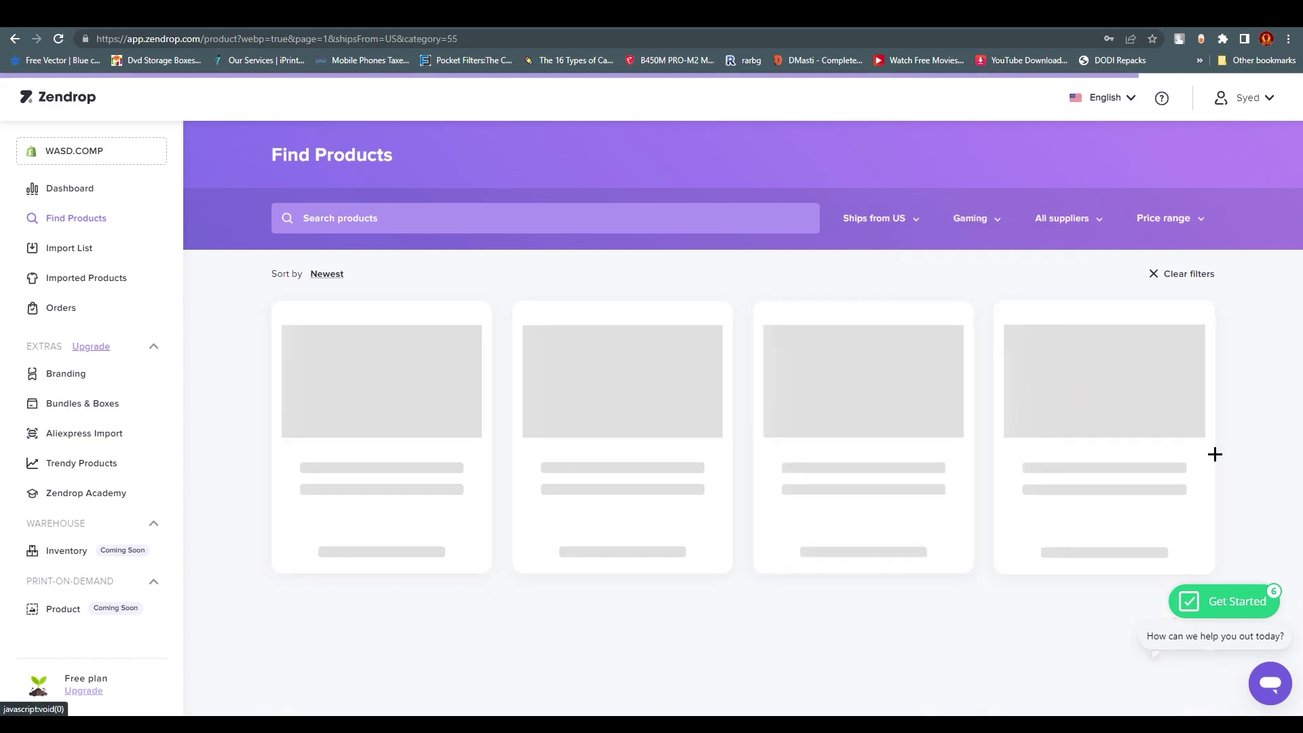
Open the Nintendo Switch Joy-Con Replacement ($2.10) product page and add it to the Import List
left_click(379, 422)
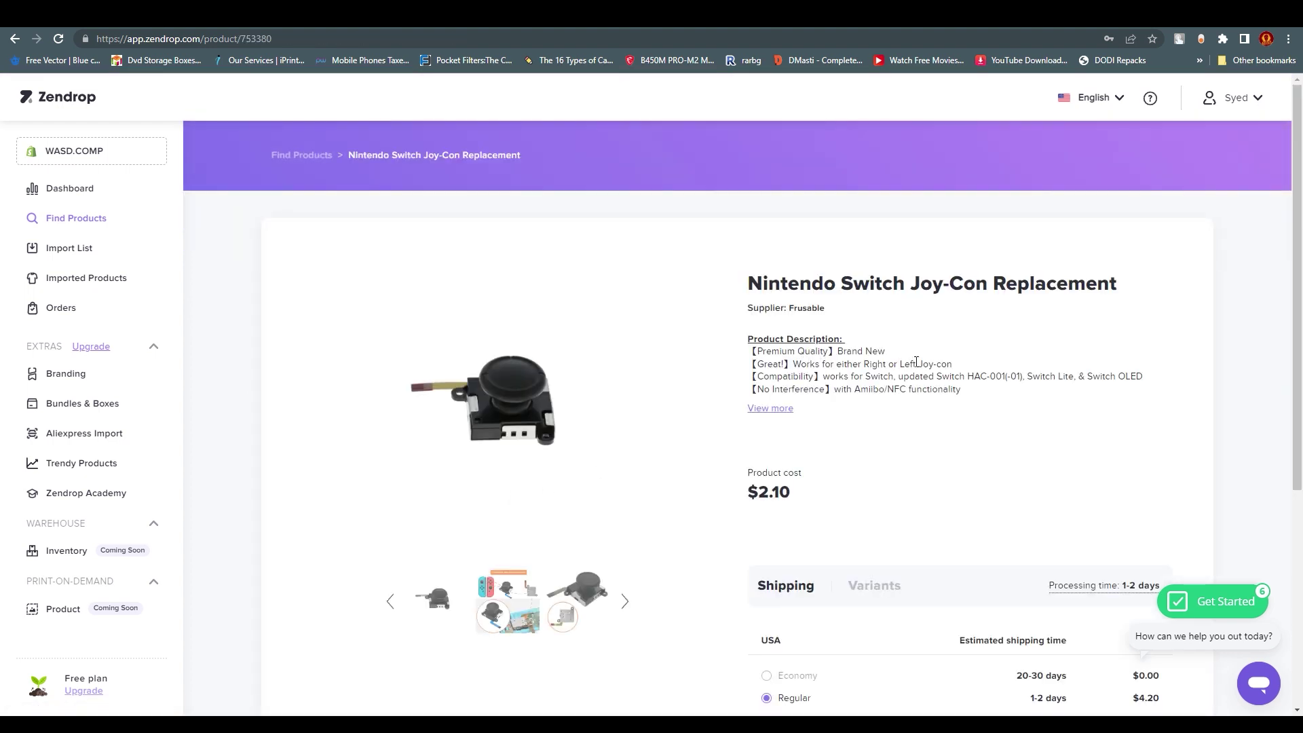
scroll(670, 552, "down", 5)
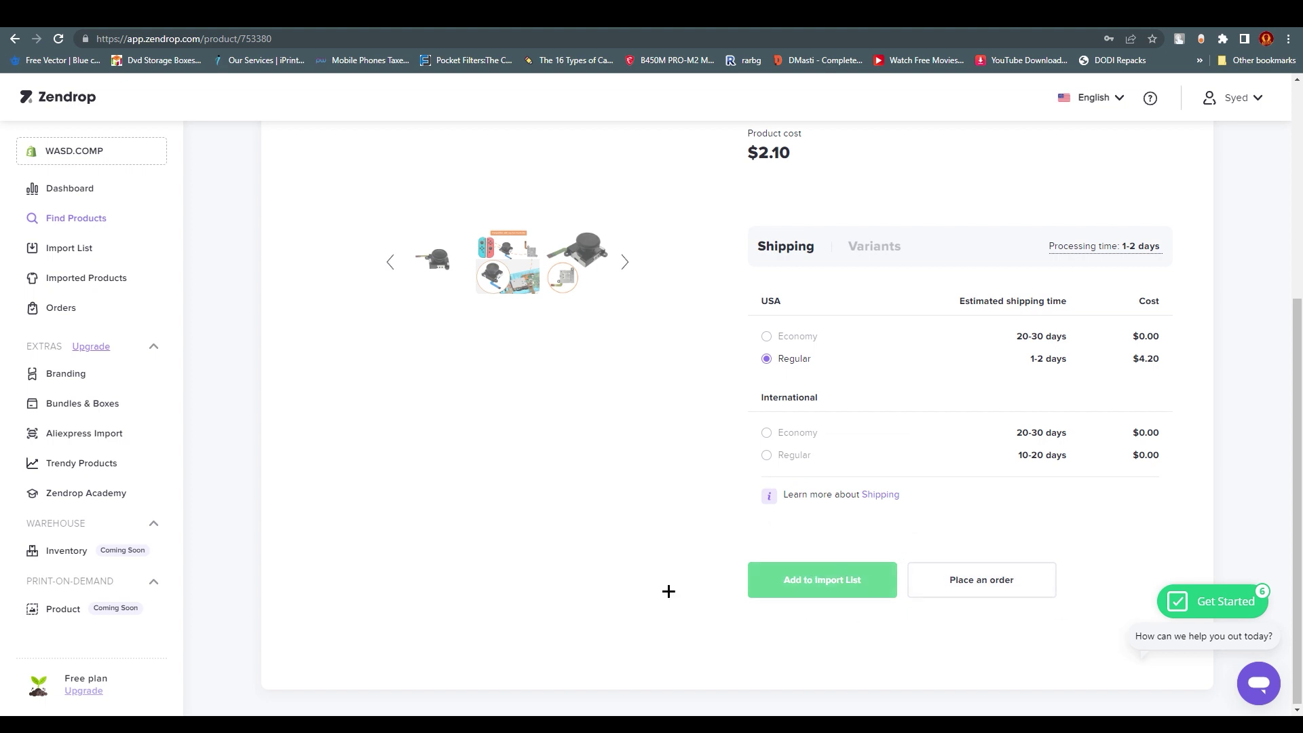
scroll(666, 523, "up", 4)
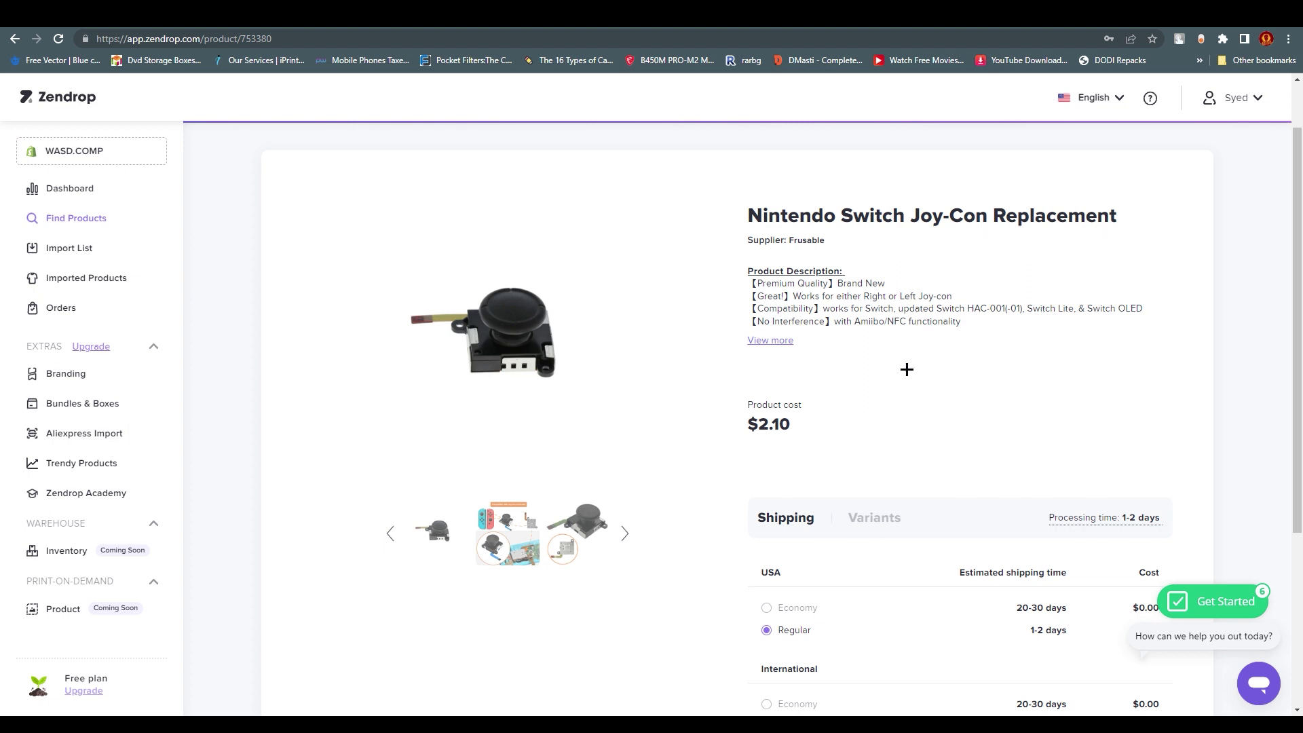
scroll(718, 533, "down", 4)
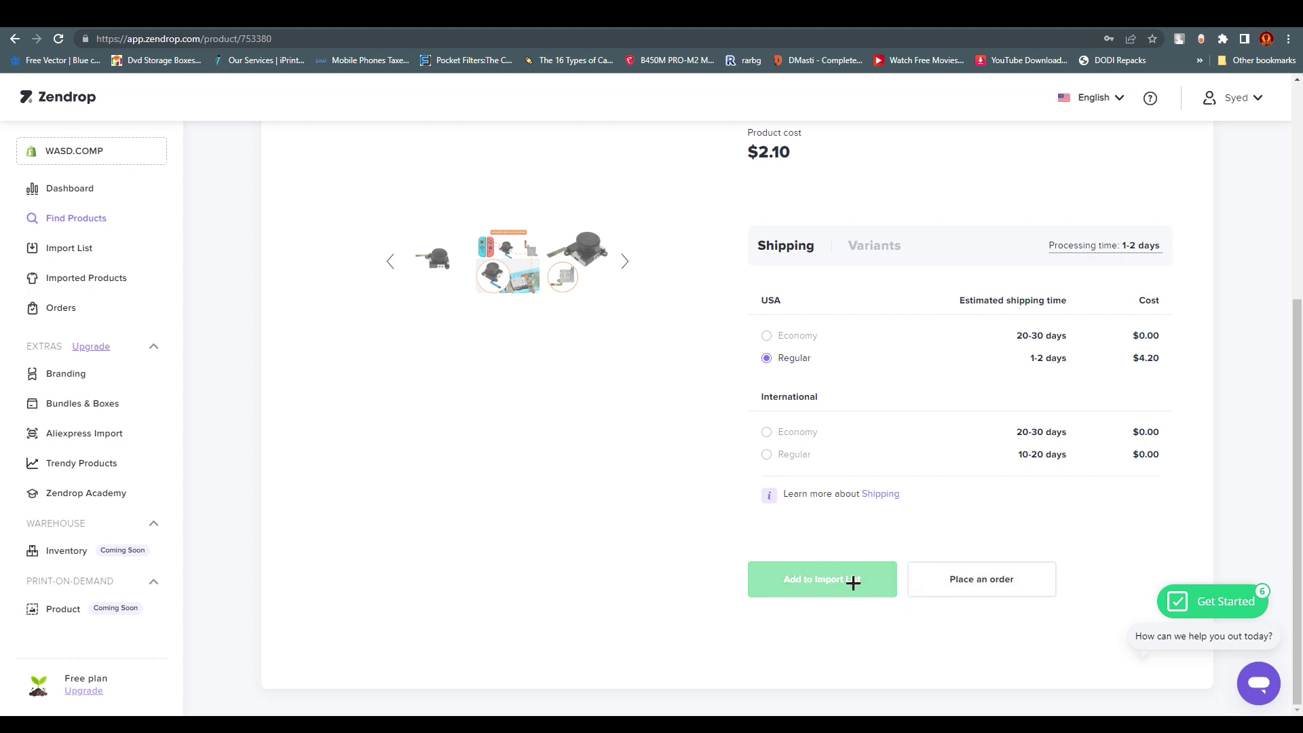
left_click(863, 585)
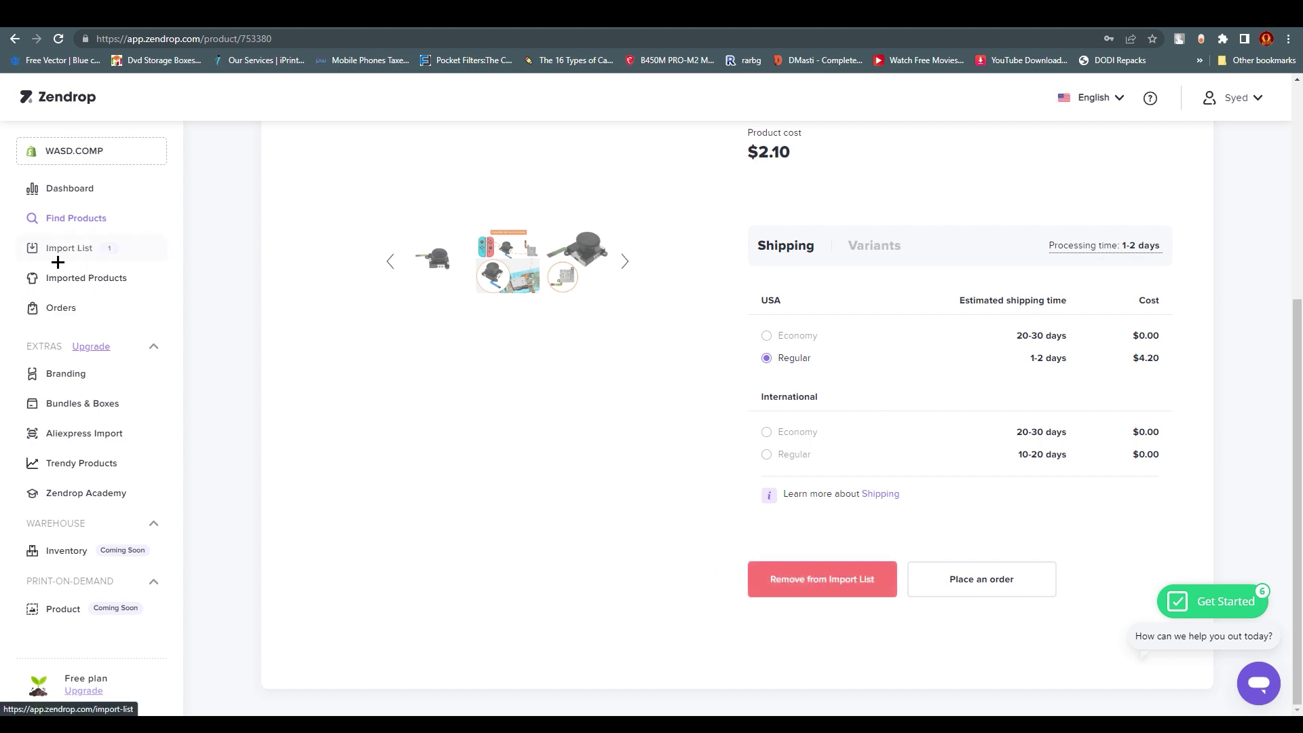
In the Import List, rename the Joy-Con product to 'Nintendo Analogue', correcting the spelling
left_click(96, 255)
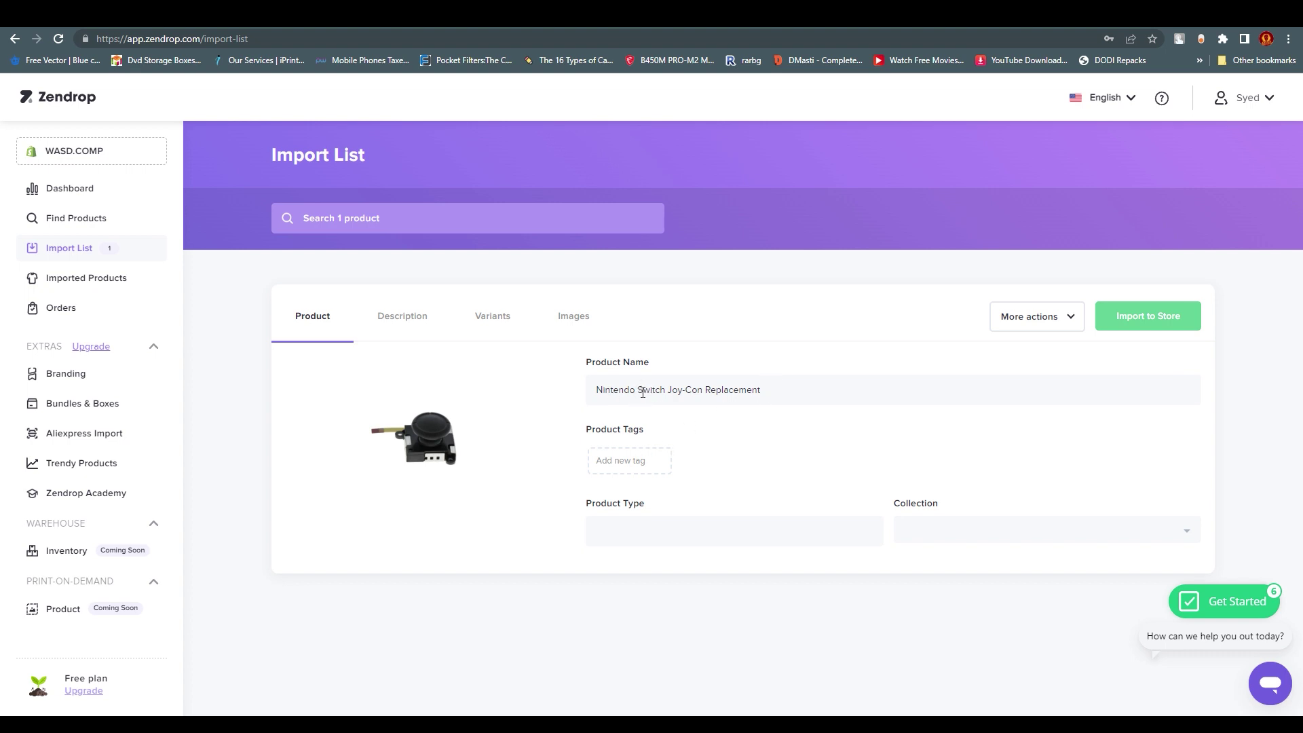
left_click_drag(643, 391, 831, 387)
key("BackSpace")
key("BackSpace")
type("Analo")
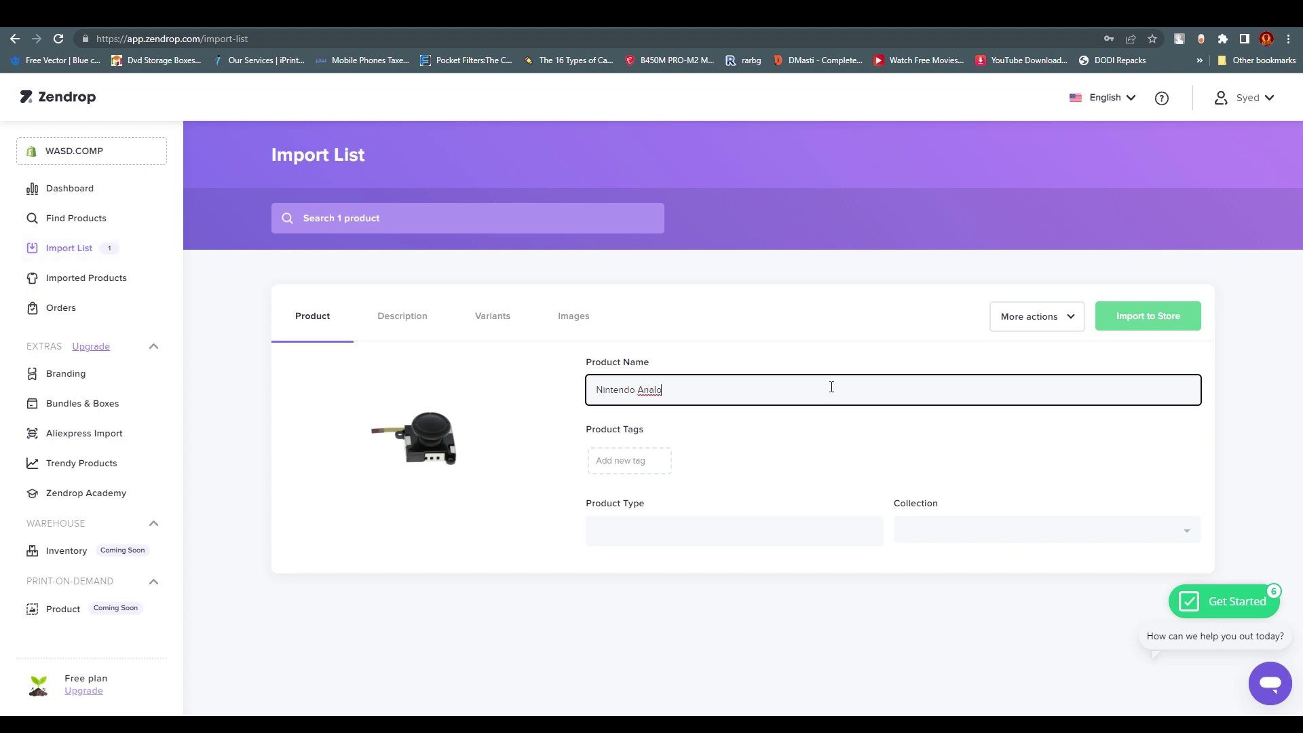
type("uge")
left_click(632, 461)
right_click(664, 393)
left_click(676, 395)
Check the tags, Product Type and Collection fields without choosing a collection
left_click(625, 460)
left_click(756, 538)
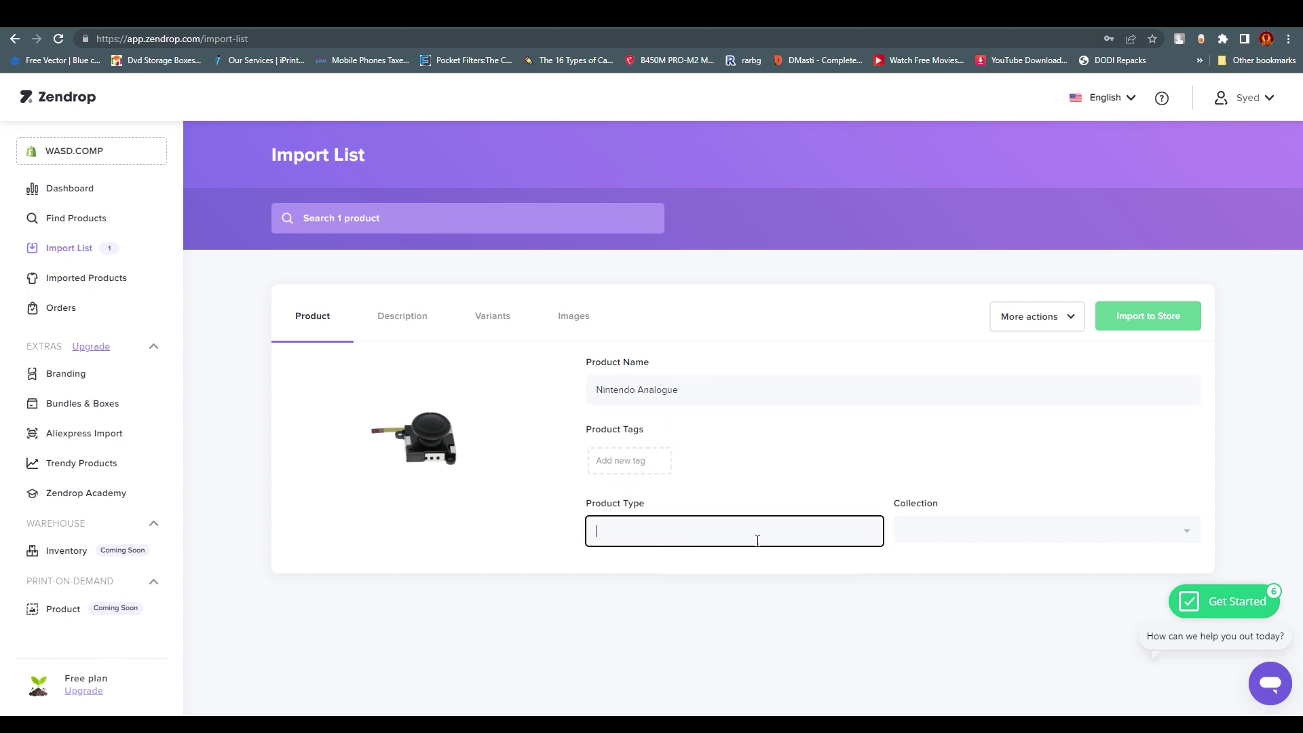
left_click(931, 541)
left_click(850, 592)
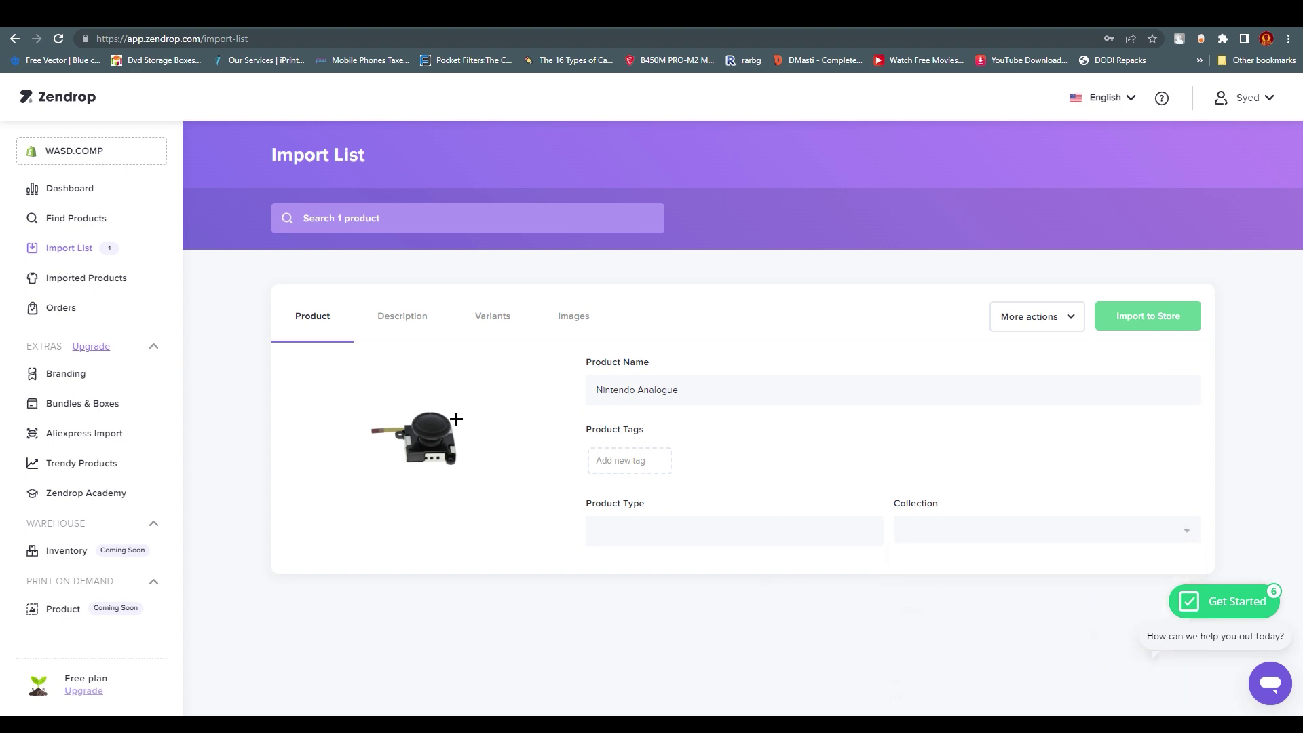
Set the Nintendo Analogue variant's sales price to $6.69, giving a $0.39 profit
left_click(402, 315)
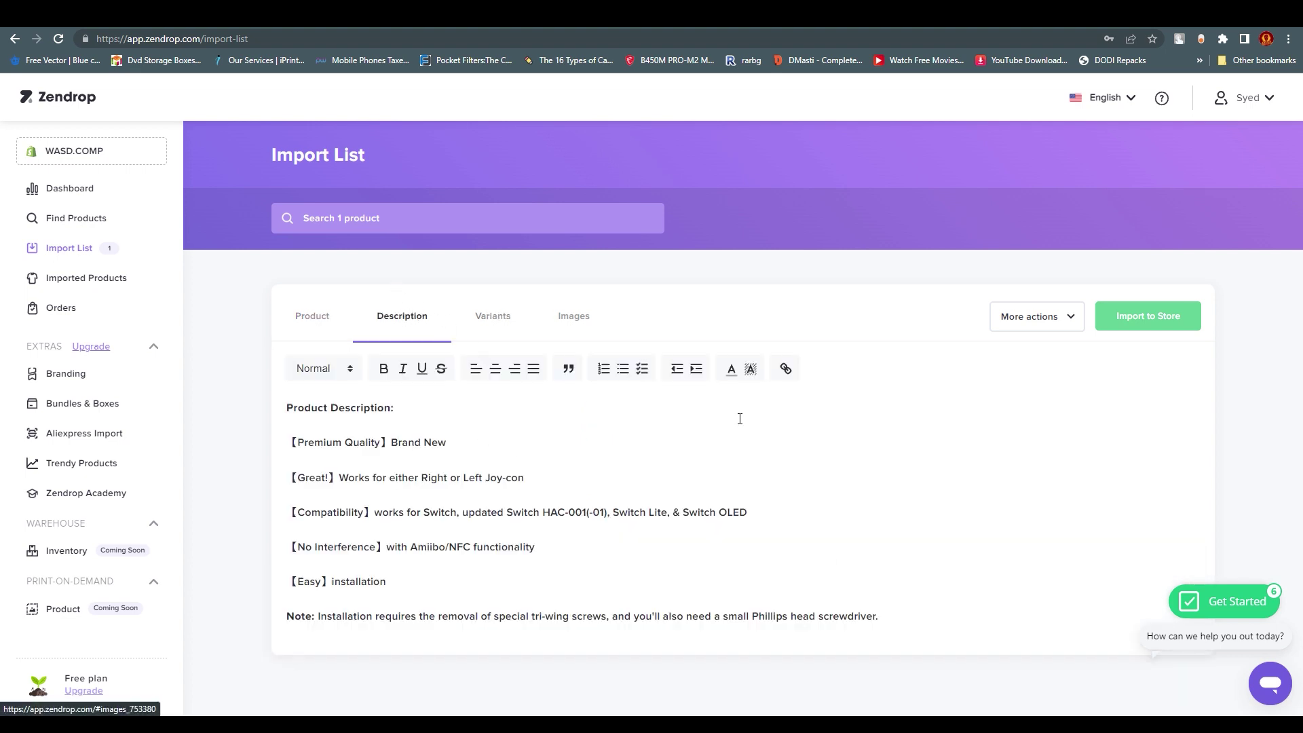
left_click_drag(883, 618, 286, 418)
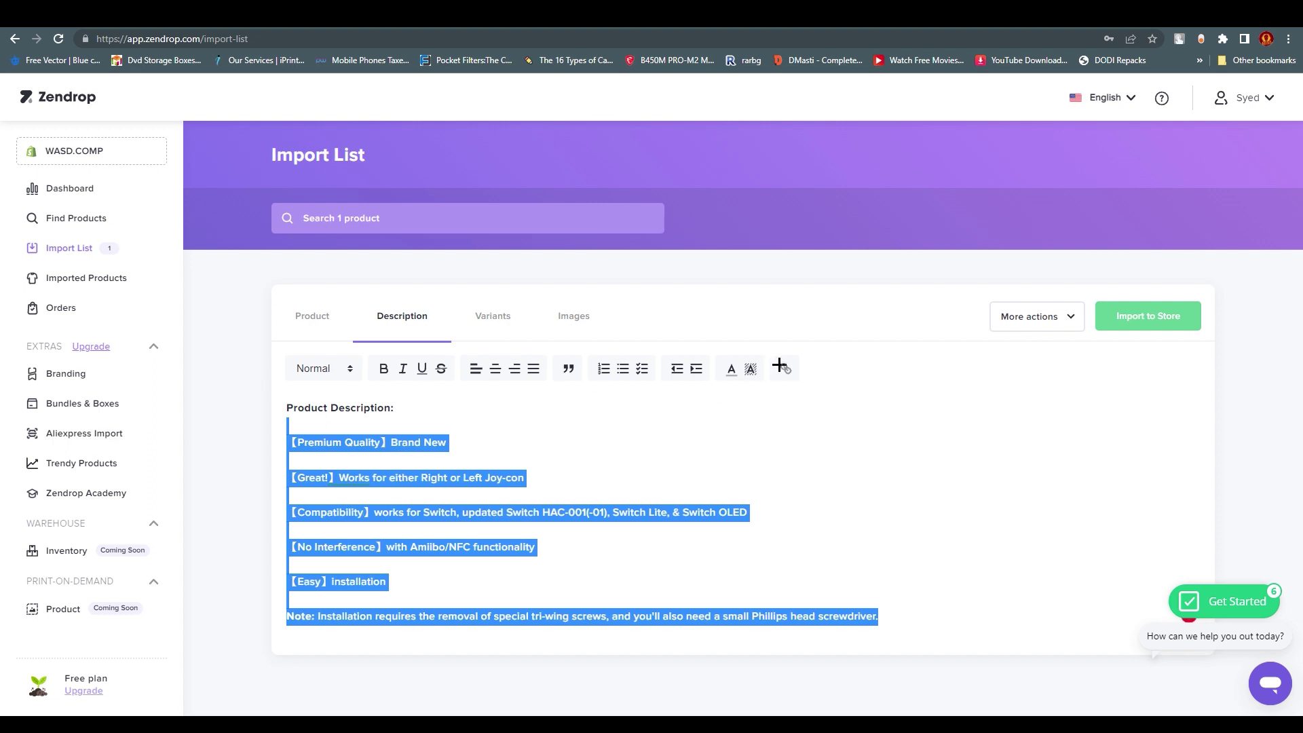
left_click(481, 319)
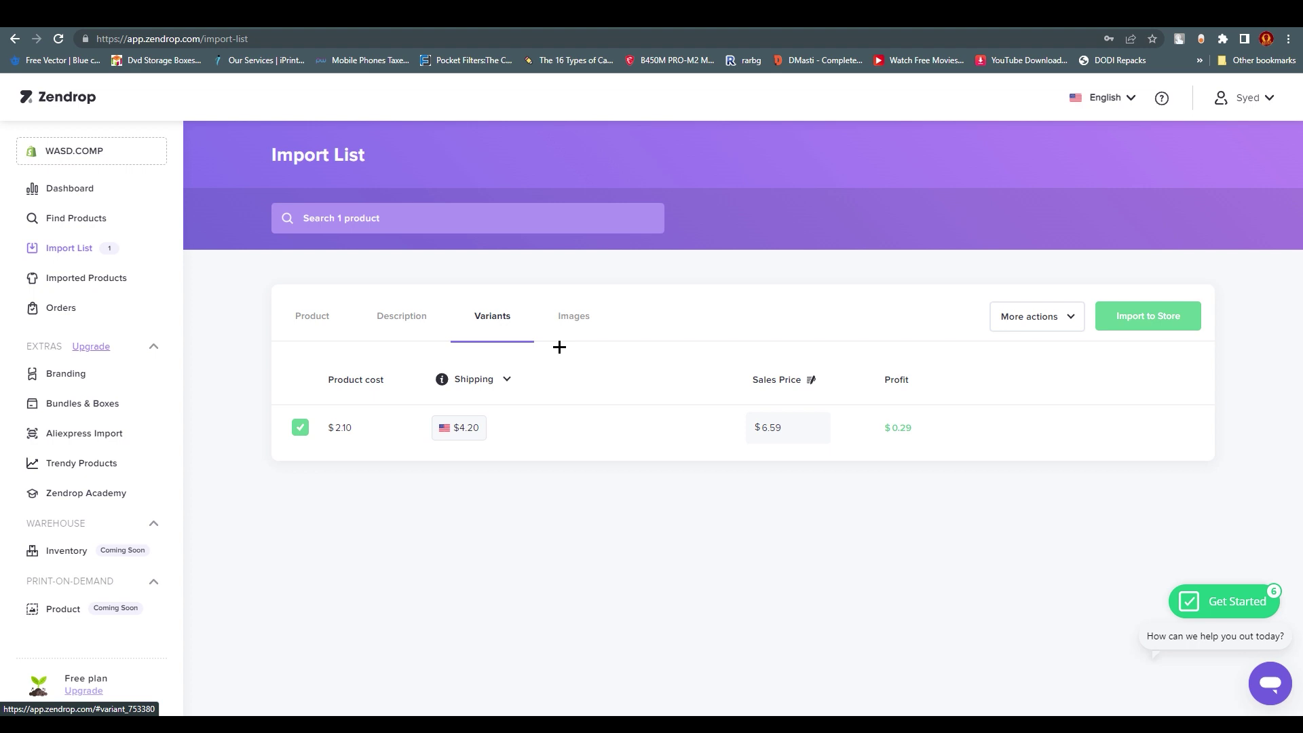
left_click(321, 319)
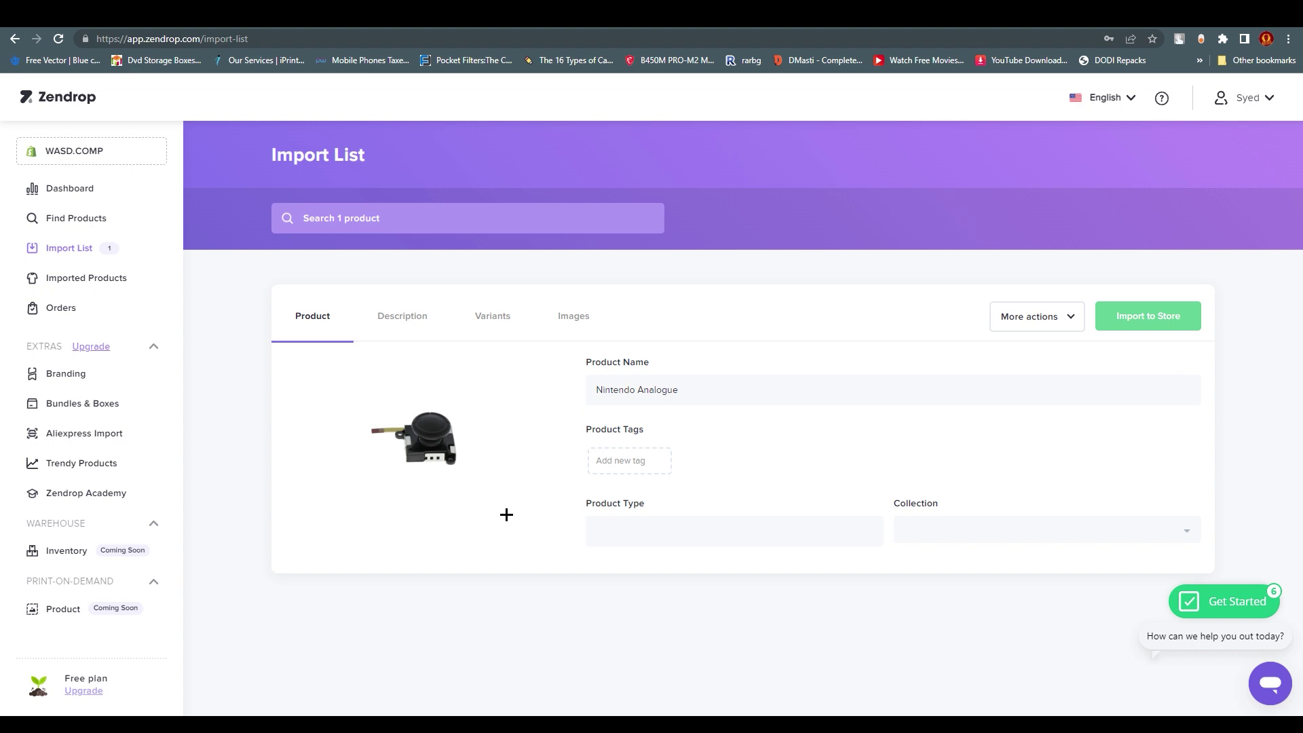
left_click(504, 321)
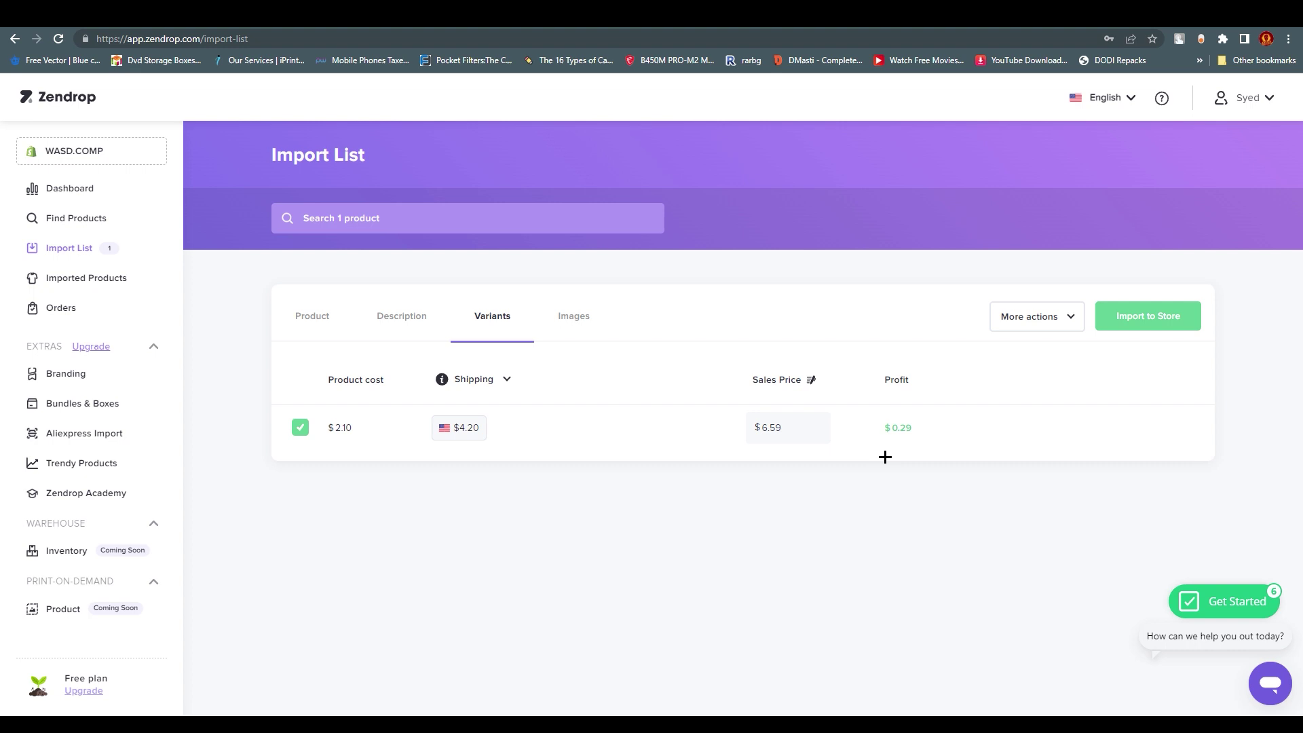
left_click(816, 423)
Review the Nintendo Analogue product's six images and import it to the store
left_click(579, 322)
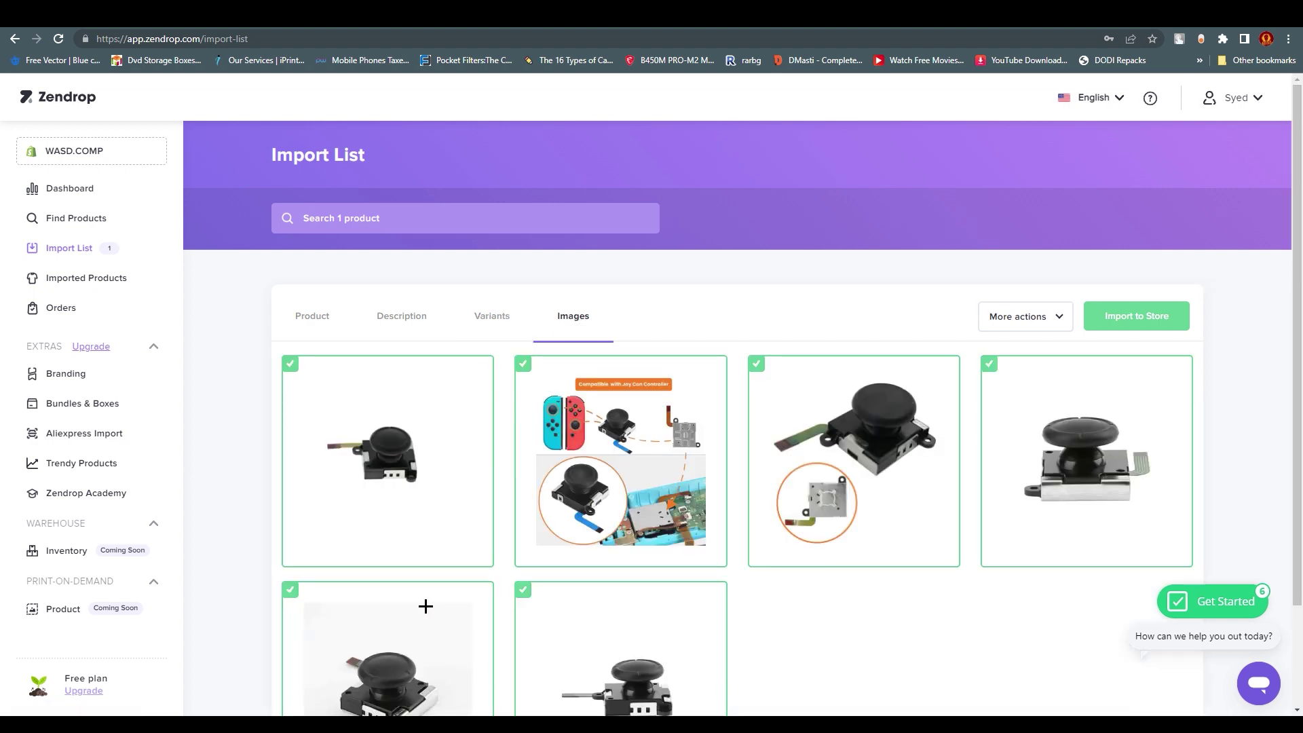
scroll(399, 538, "down", 2)
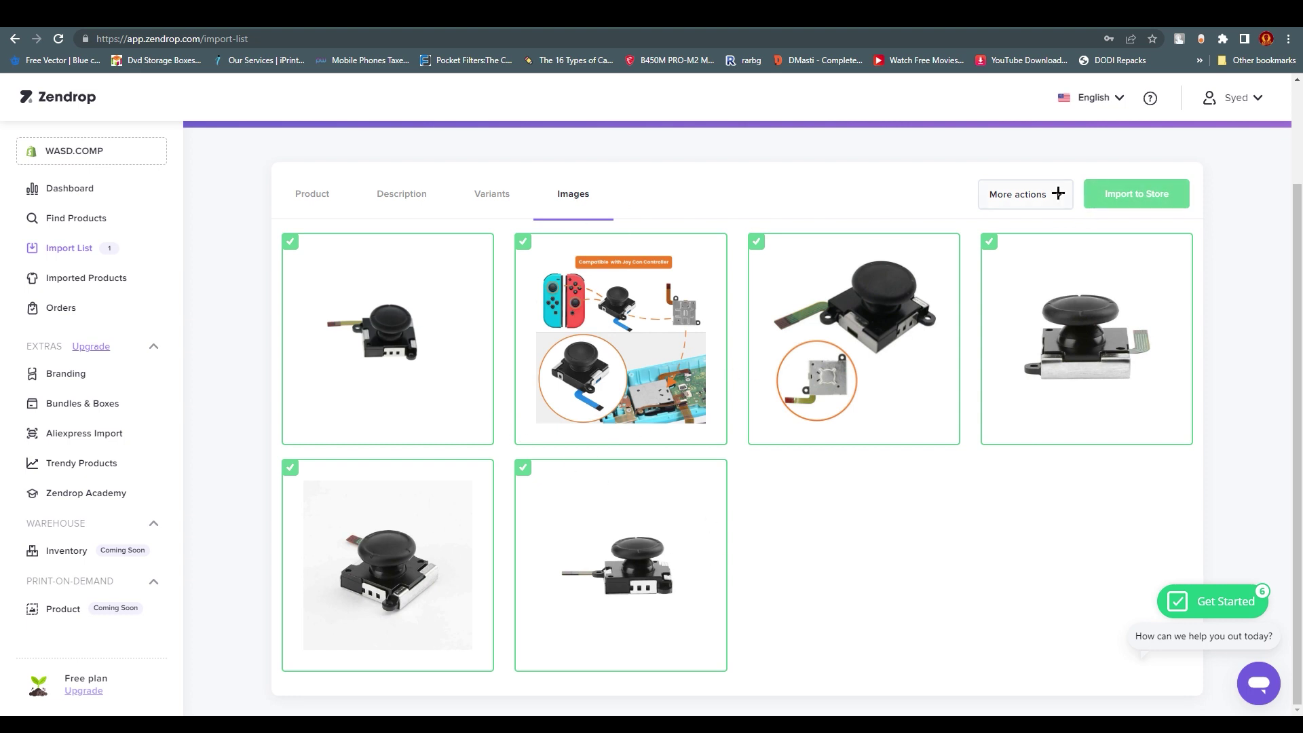
left_click(1110, 191)
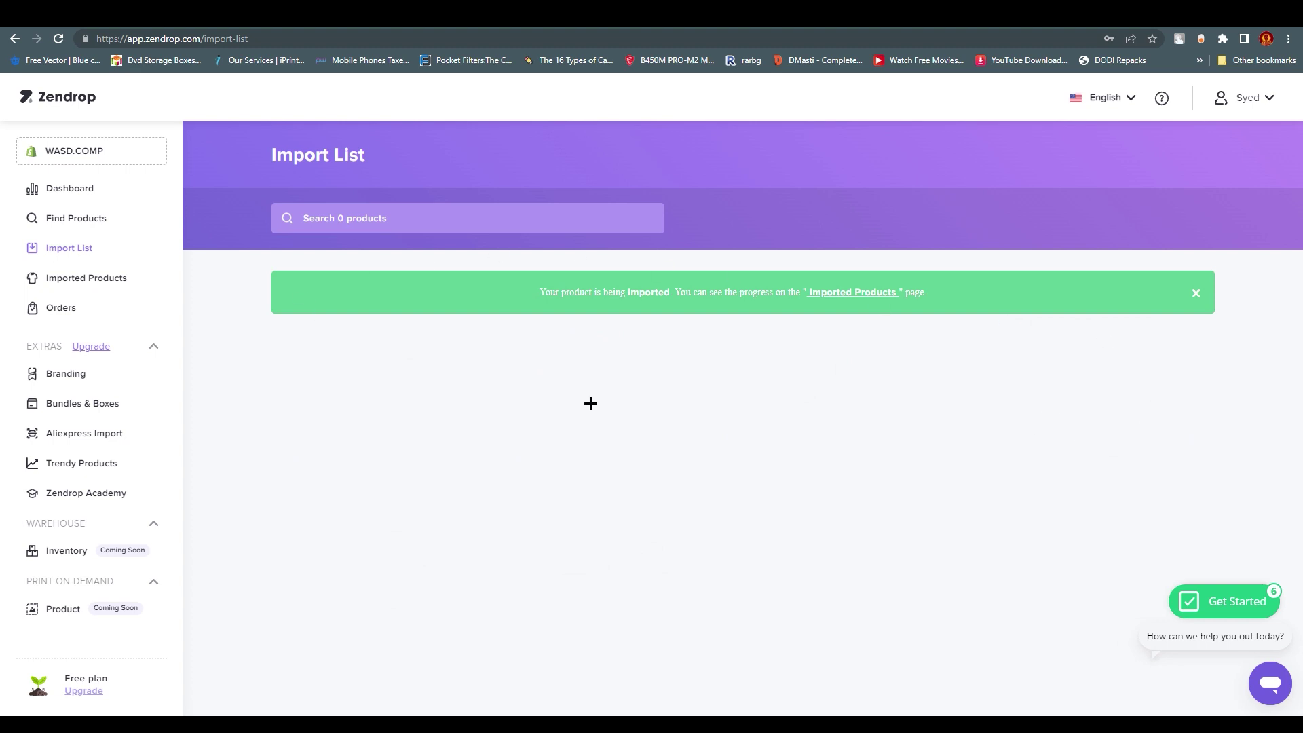
In Shopify admin, open the Universal Bike Phone Mount product and select its description and title text
left_click(438, 26)
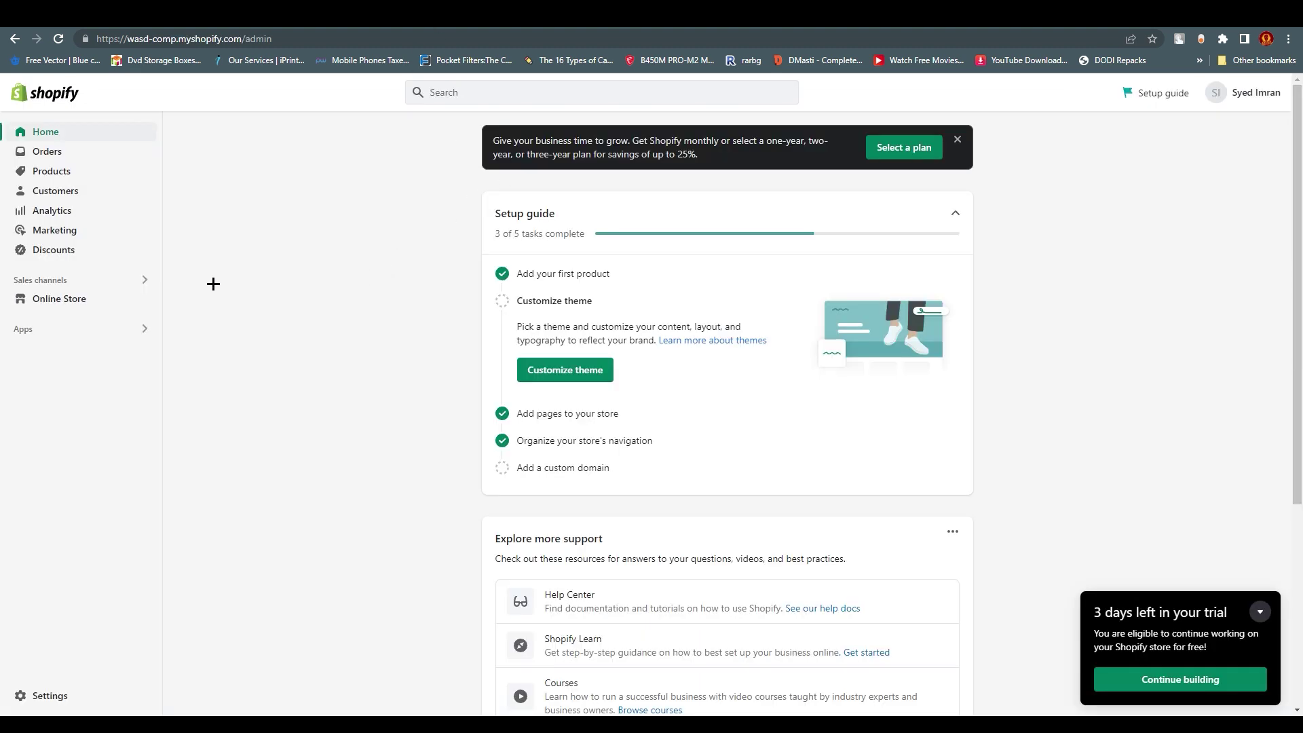
left_click(55, 168)
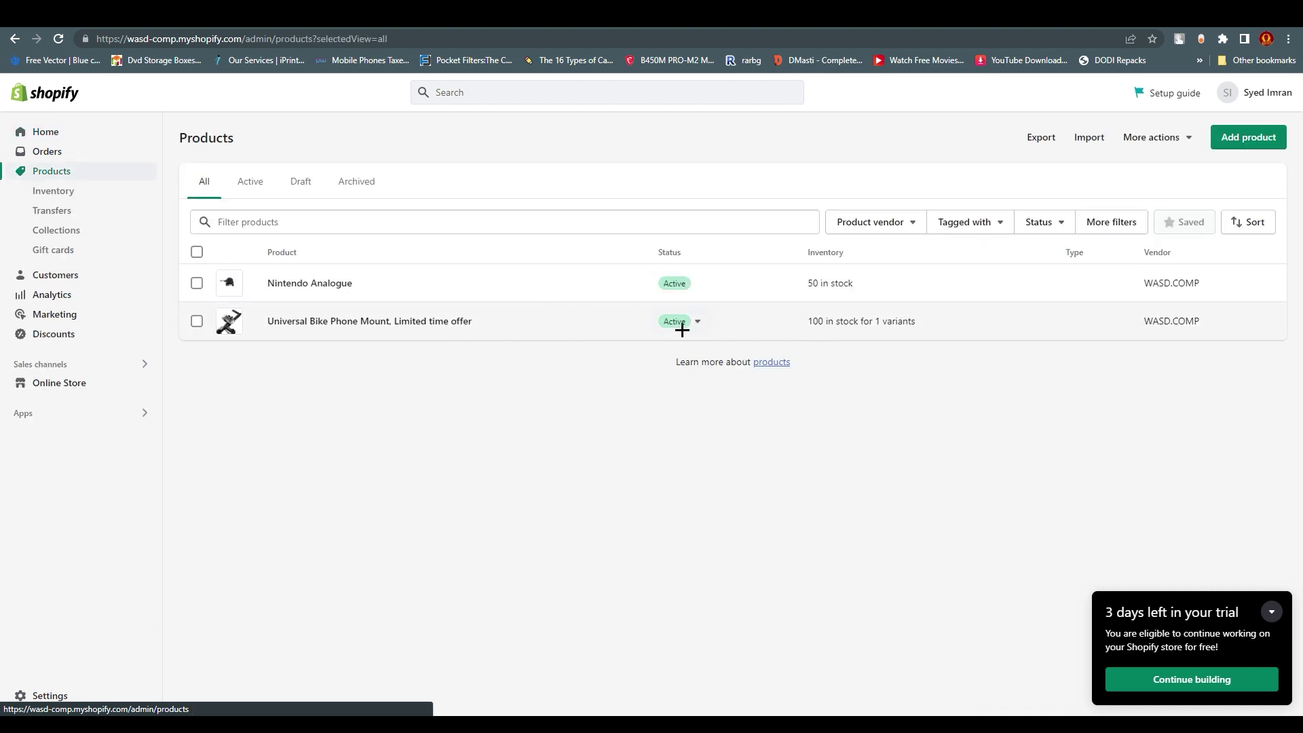
left_click(489, 321)
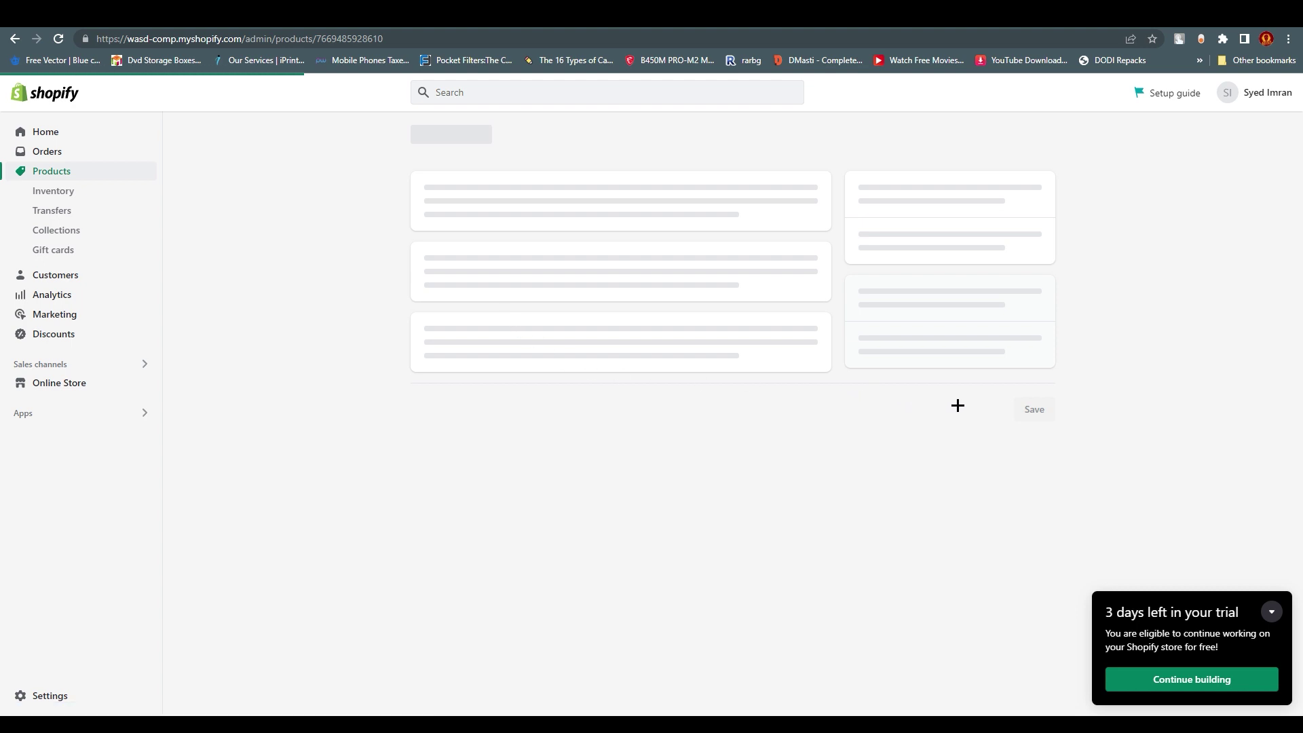
left_click_drag(721, 410, 417, 225)
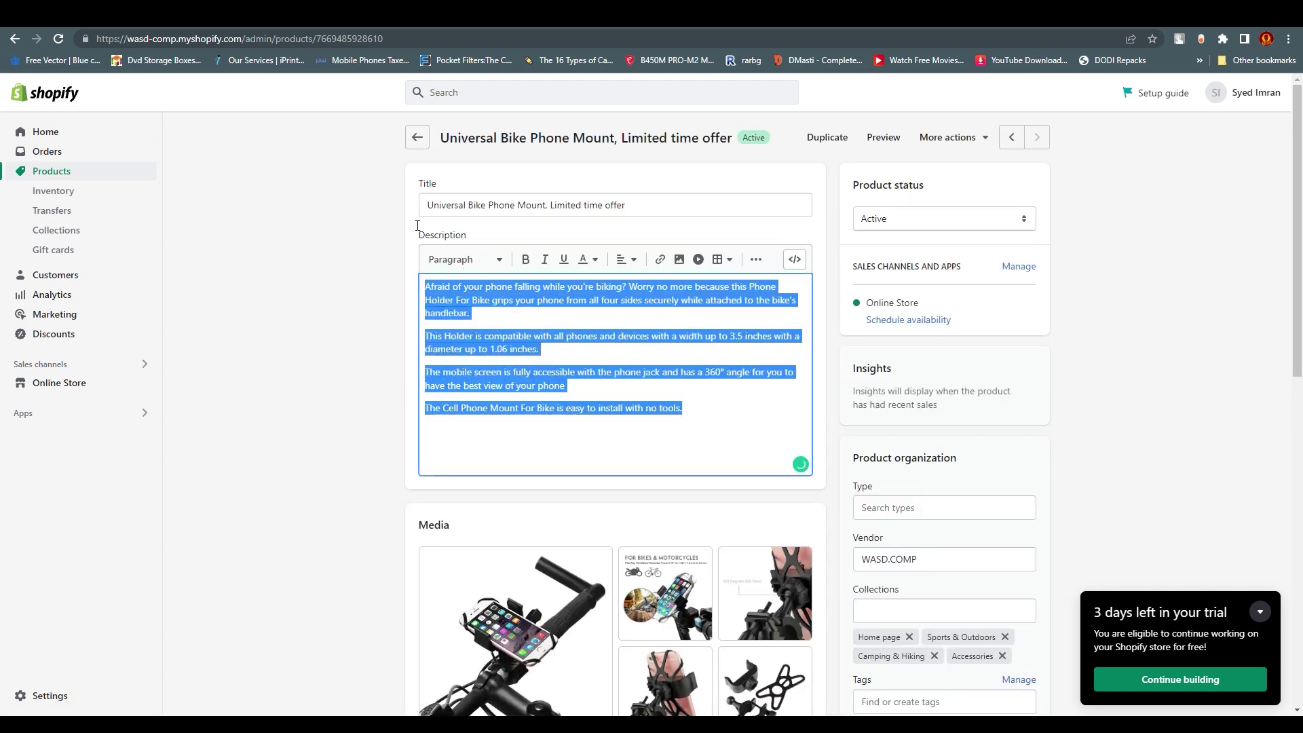
left_click_drag(704, 211, 391, 198)
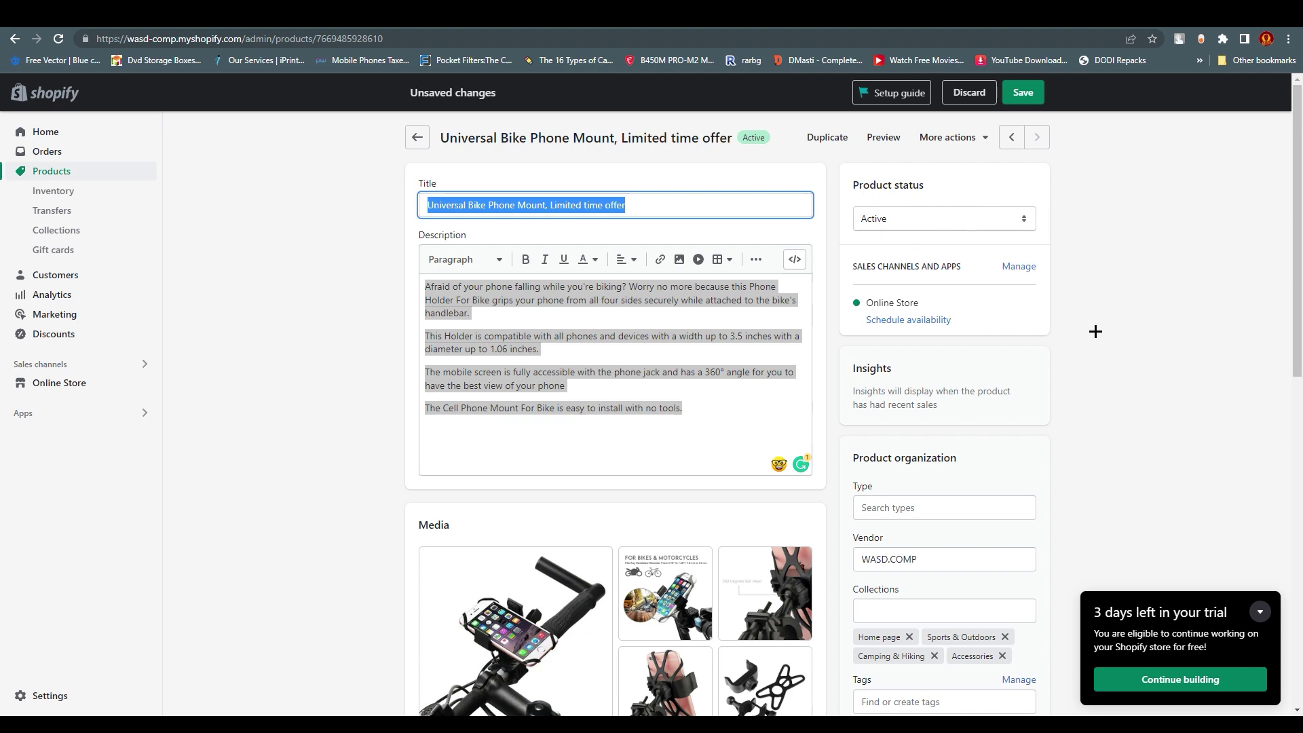
Keep the product status set to Active and look through the rest of the product editor
scroll(1039, 221, "down", 3)
scroll(1016, 236, "up", 2)
left_click(1007, 148)
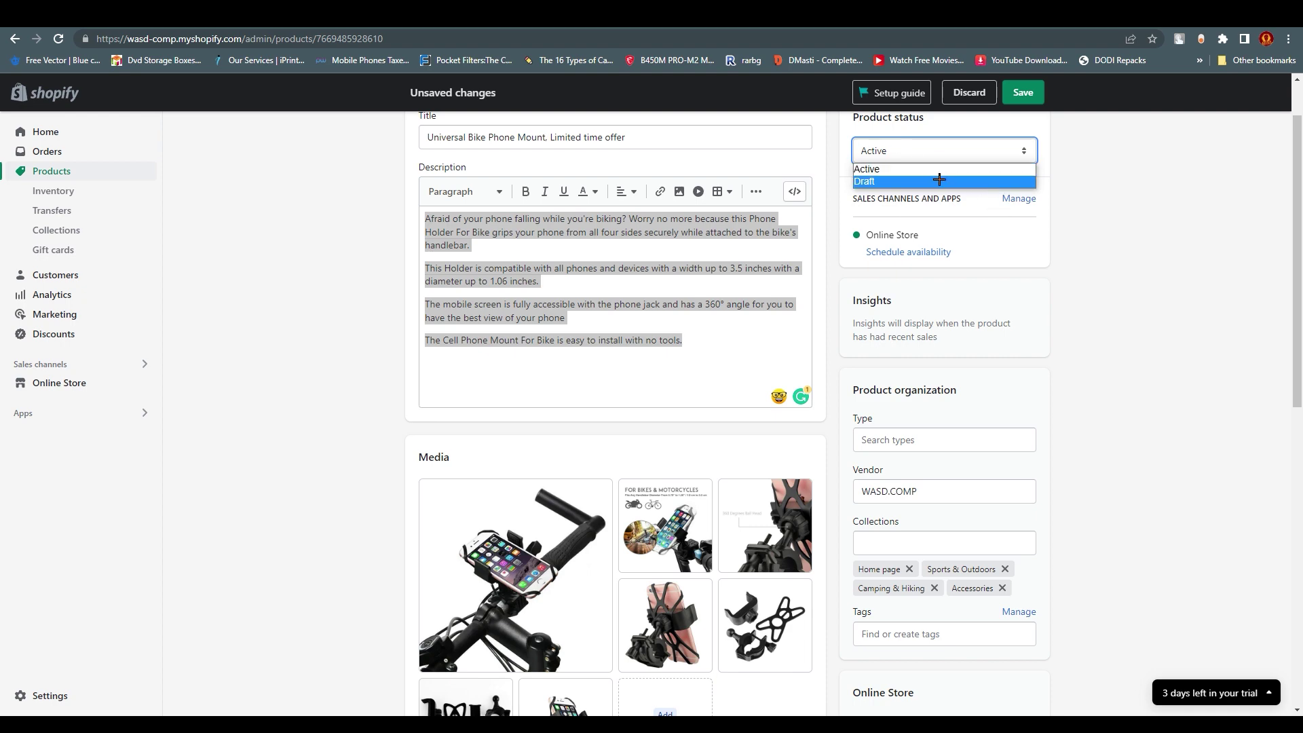
left_click(1129, 254)
scroll(883, 444, "down", 3)
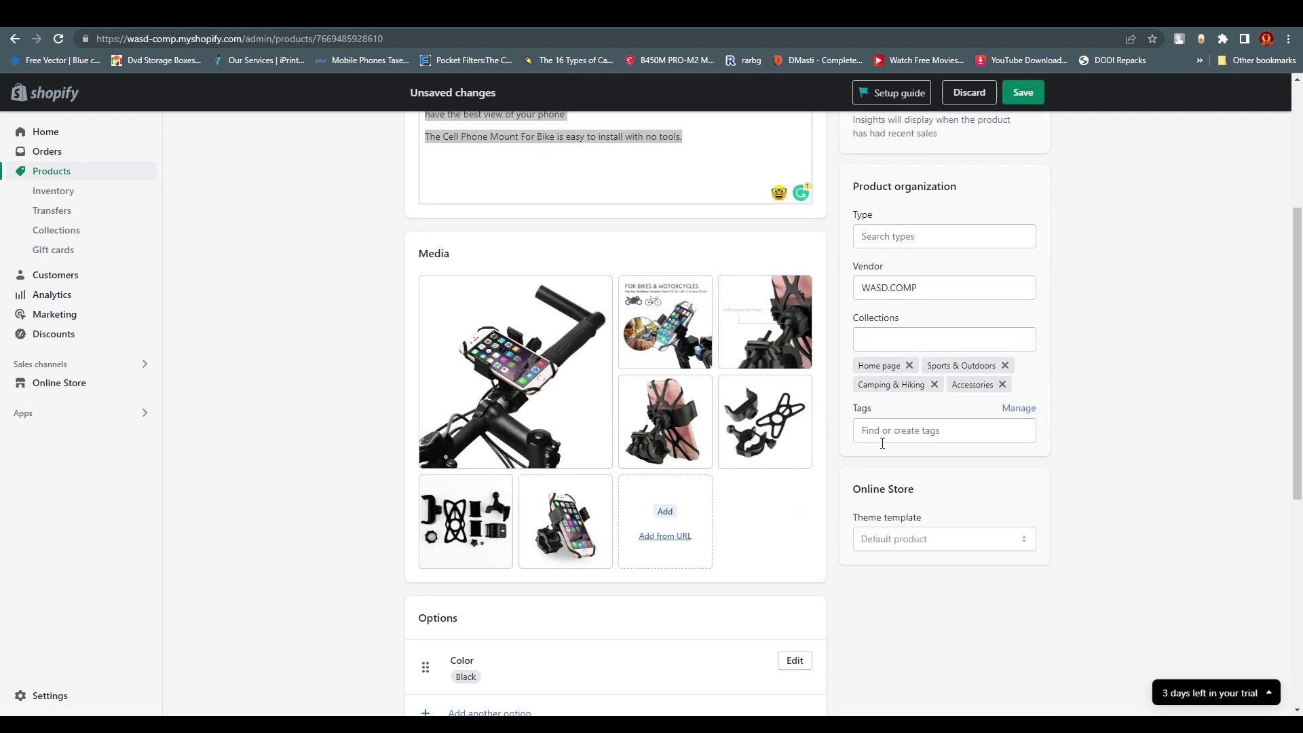
scroll(727, 446, "down", 3)
scroll(647, 346, "down", 3)
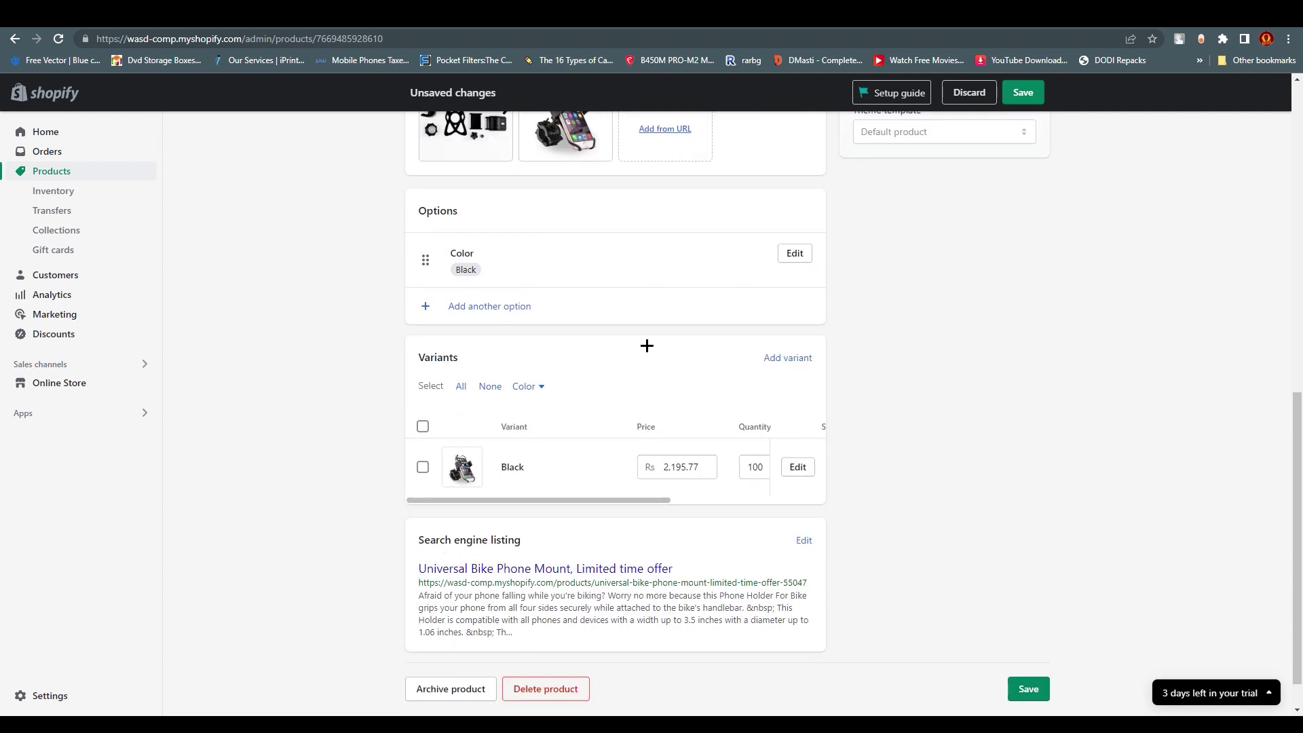
scroll(518, 311, "down", 1)
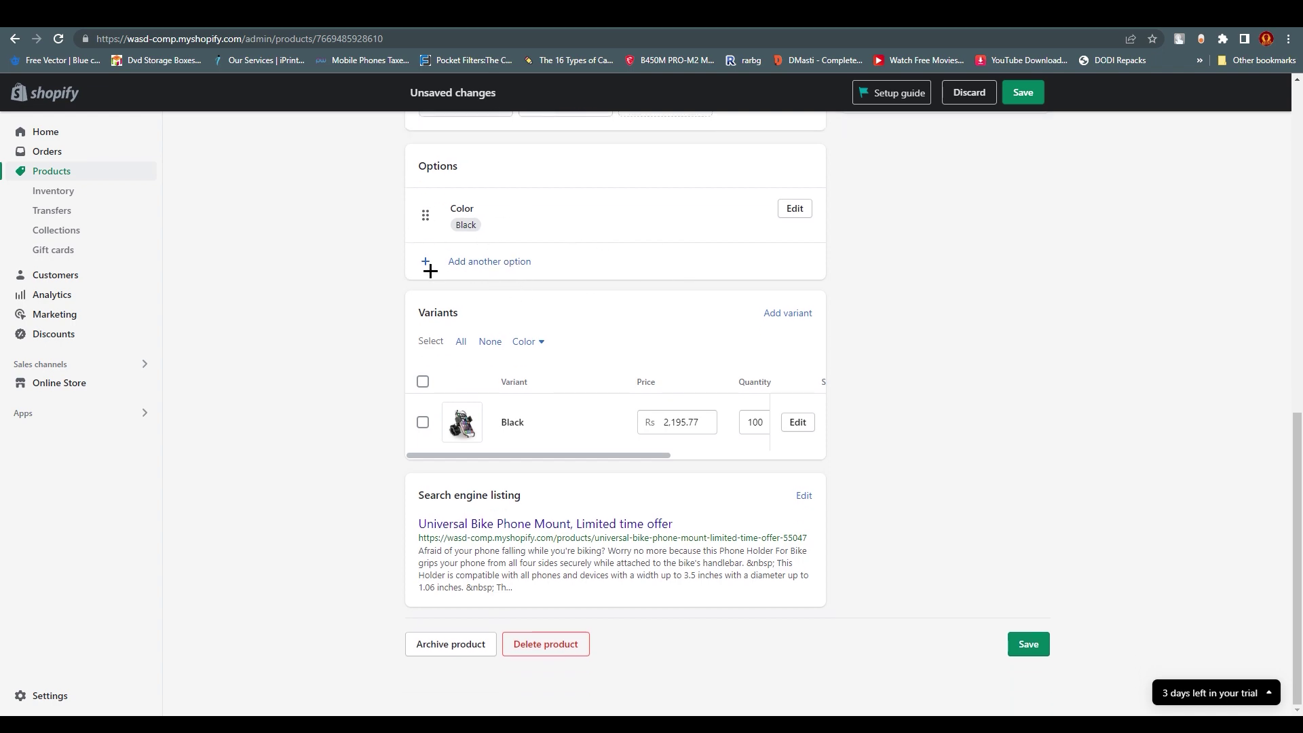
scroll(865, 573, "up", 10)
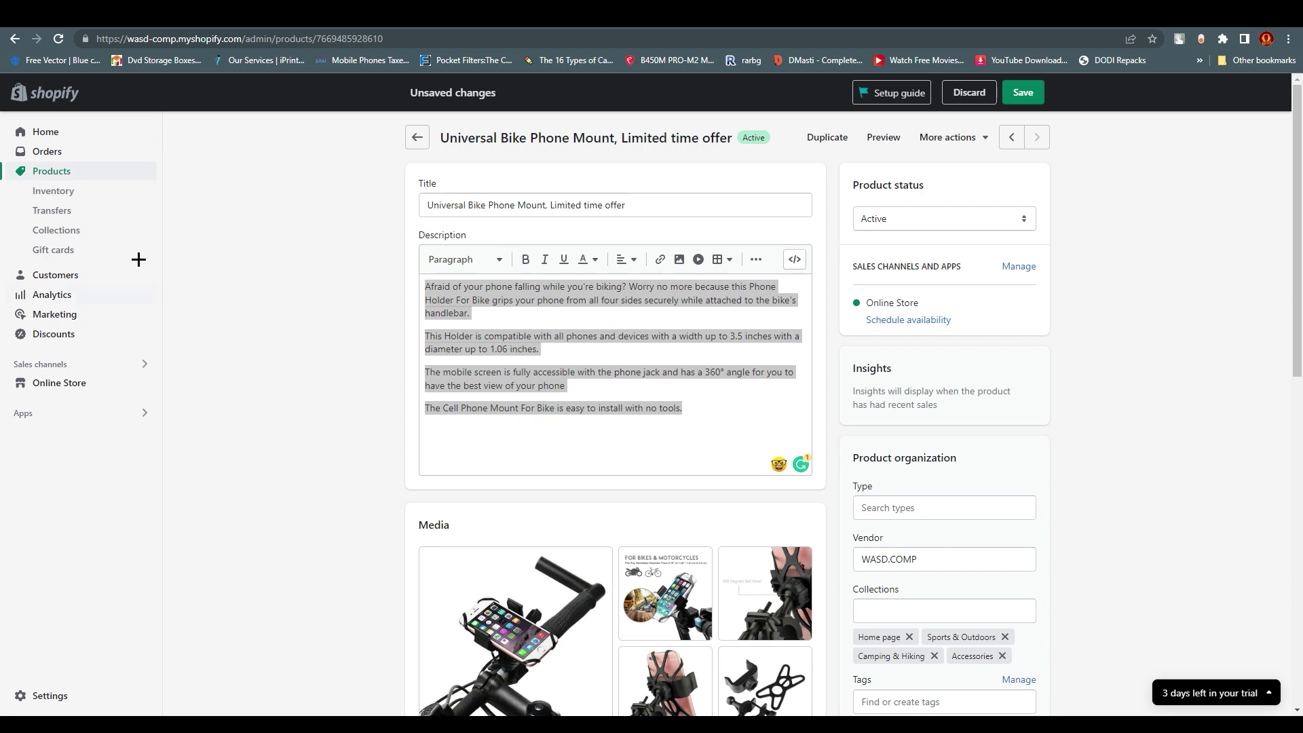
Go back to Zendrop and bring up the Orders page showing 0/25 orders fulfilled
left_click(253, 30)
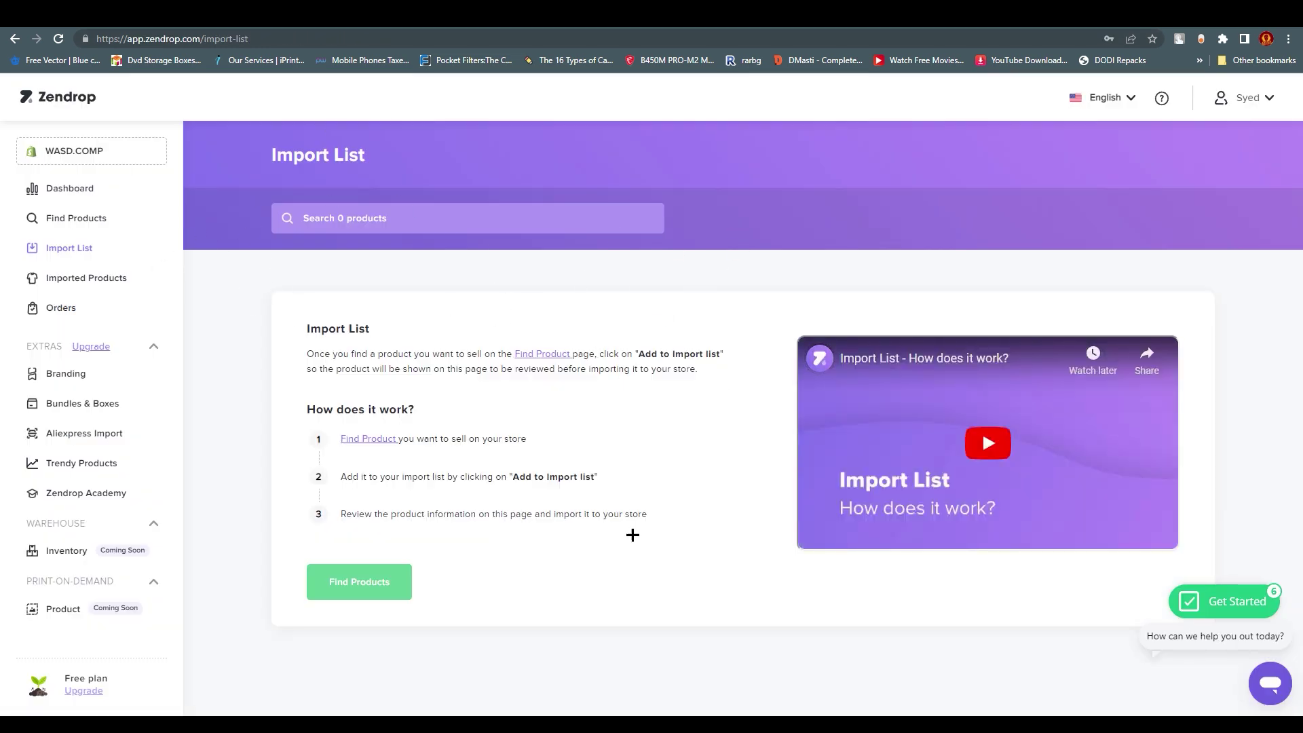
left_click(42, 318)
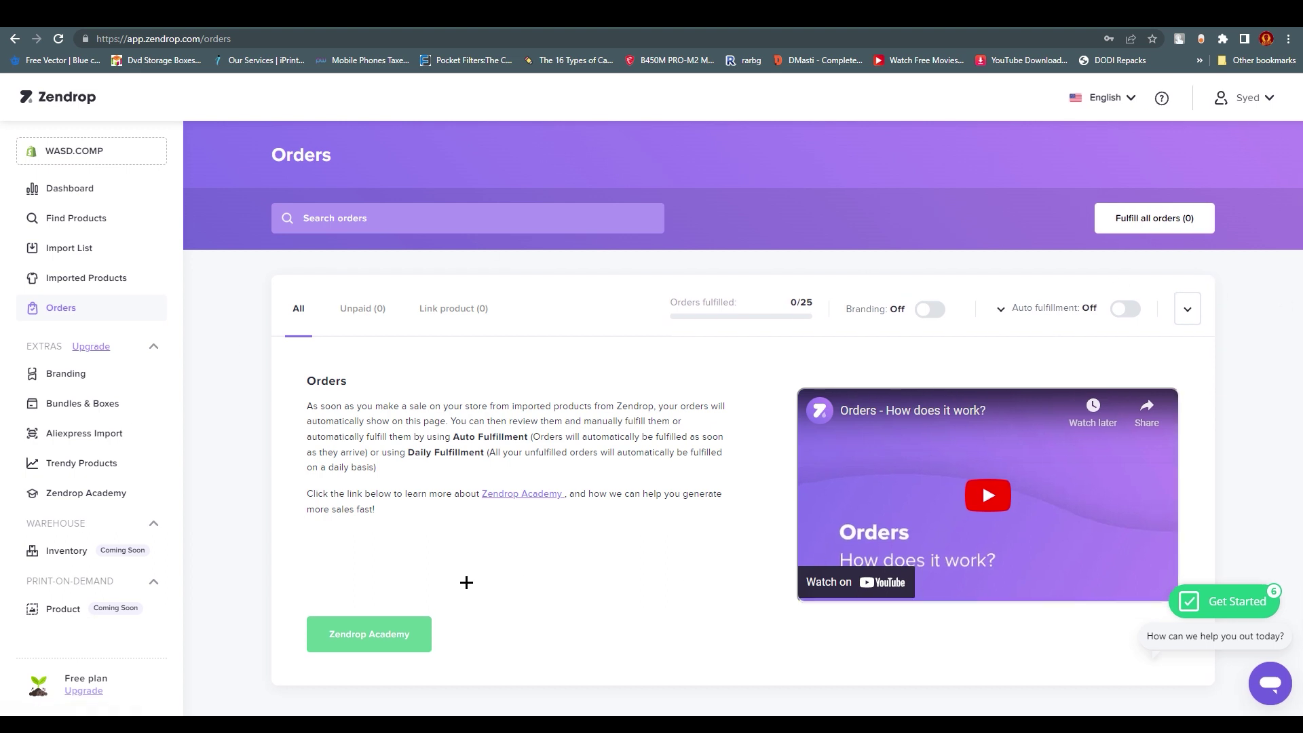
Open the Free plan's Upgrade page and scroll through the plans comparison table
left_click(85, 691)
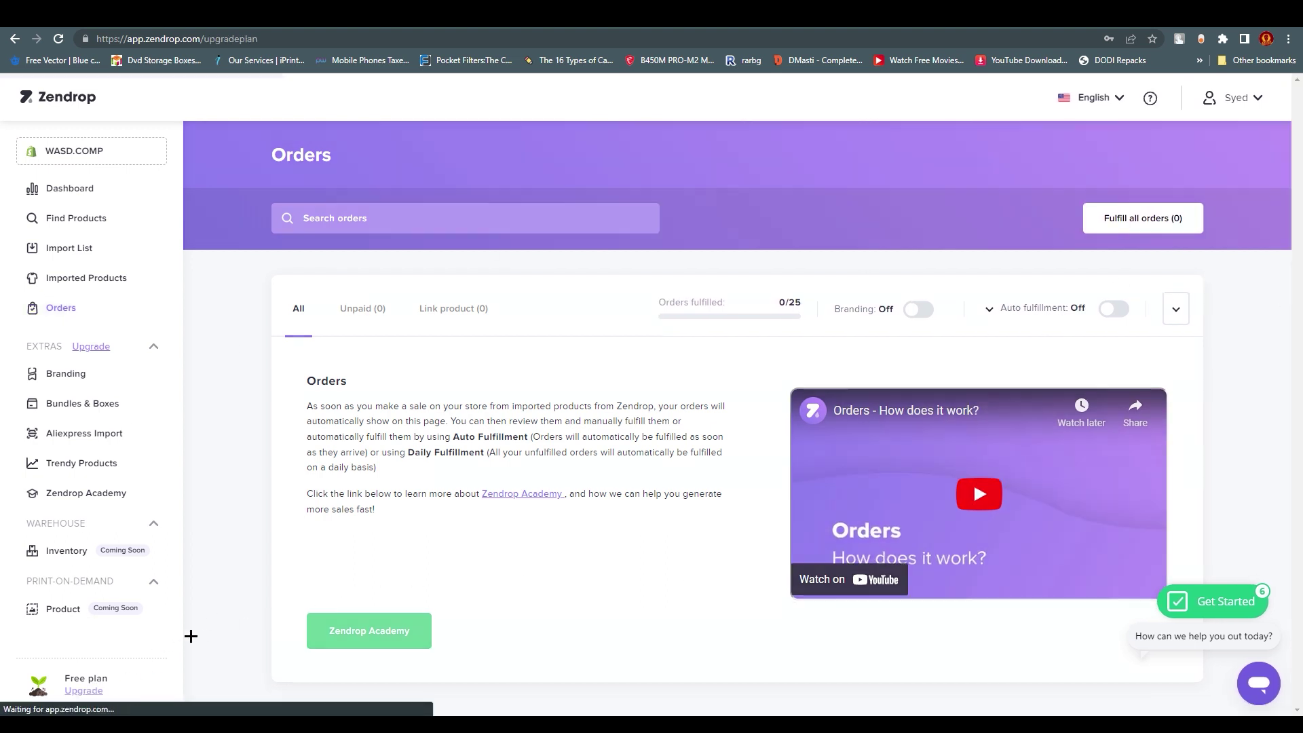
scroll(747, 319, "down", 2)
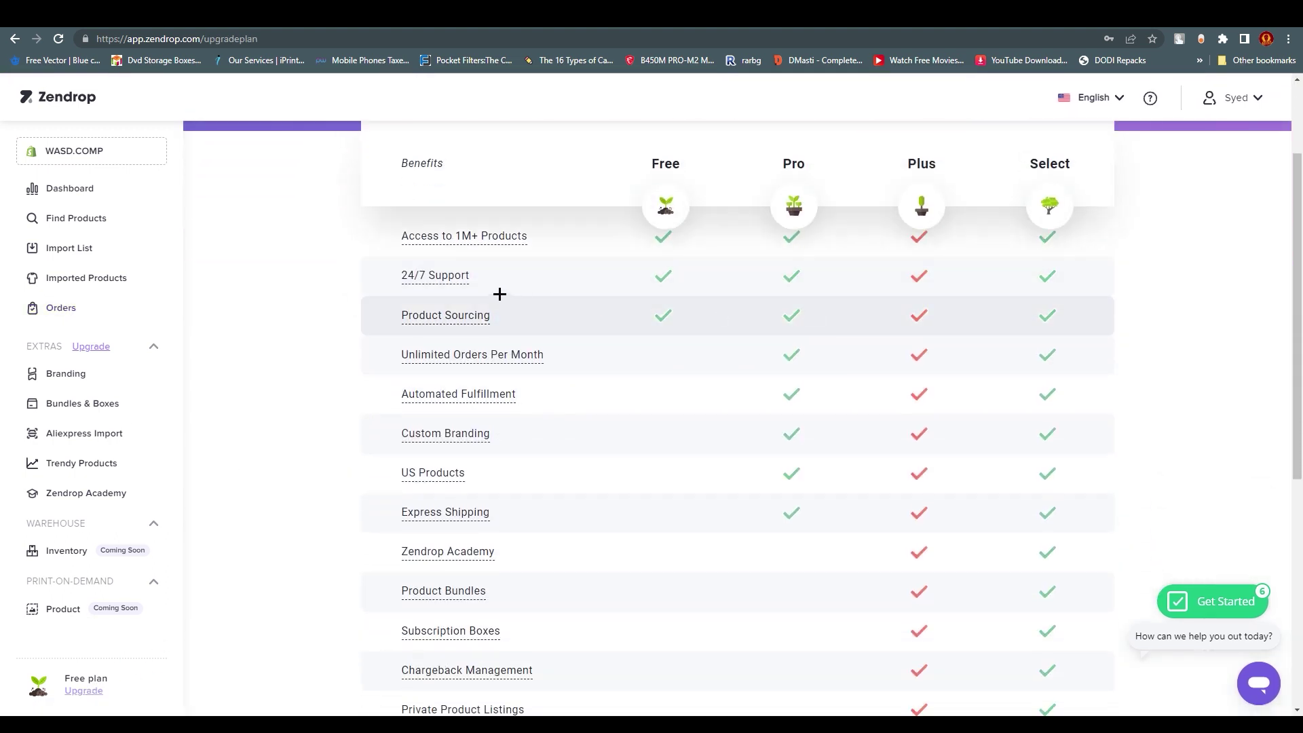
scroll(1094, 372, "down", 5)
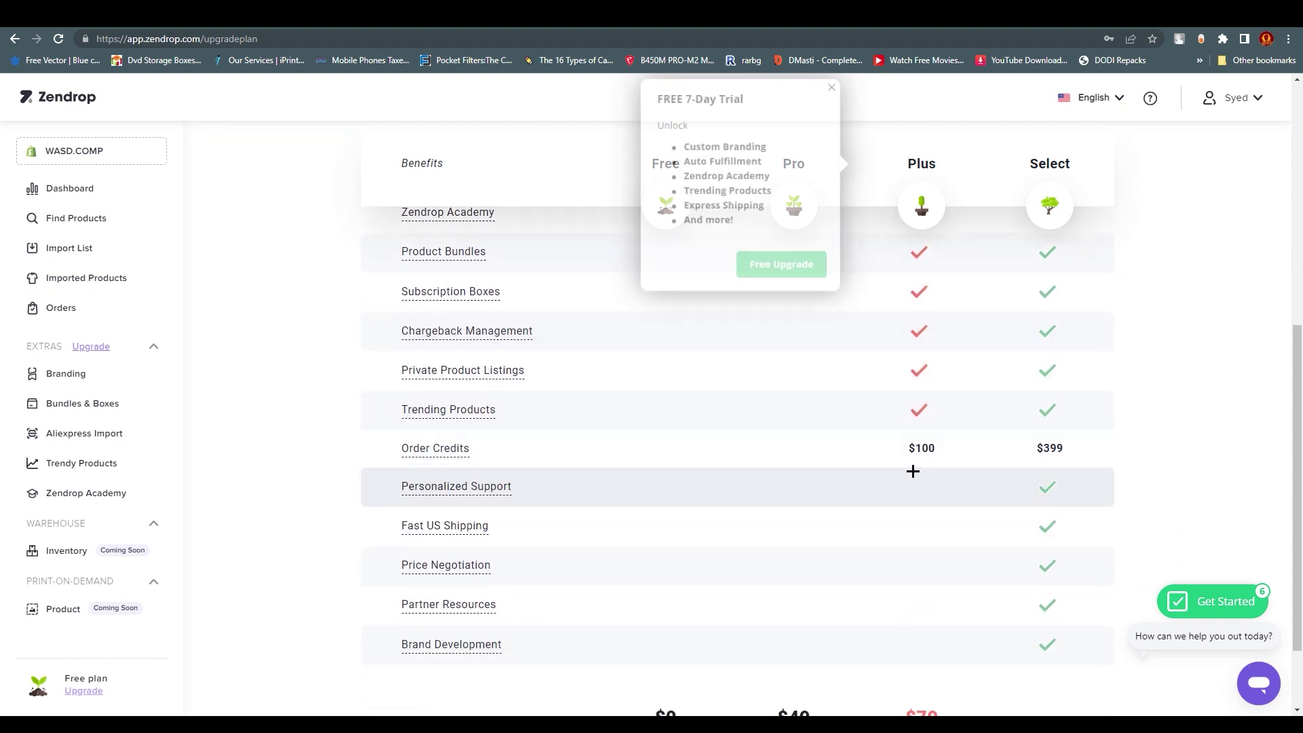
scroll(1038, 489, "down", 2)
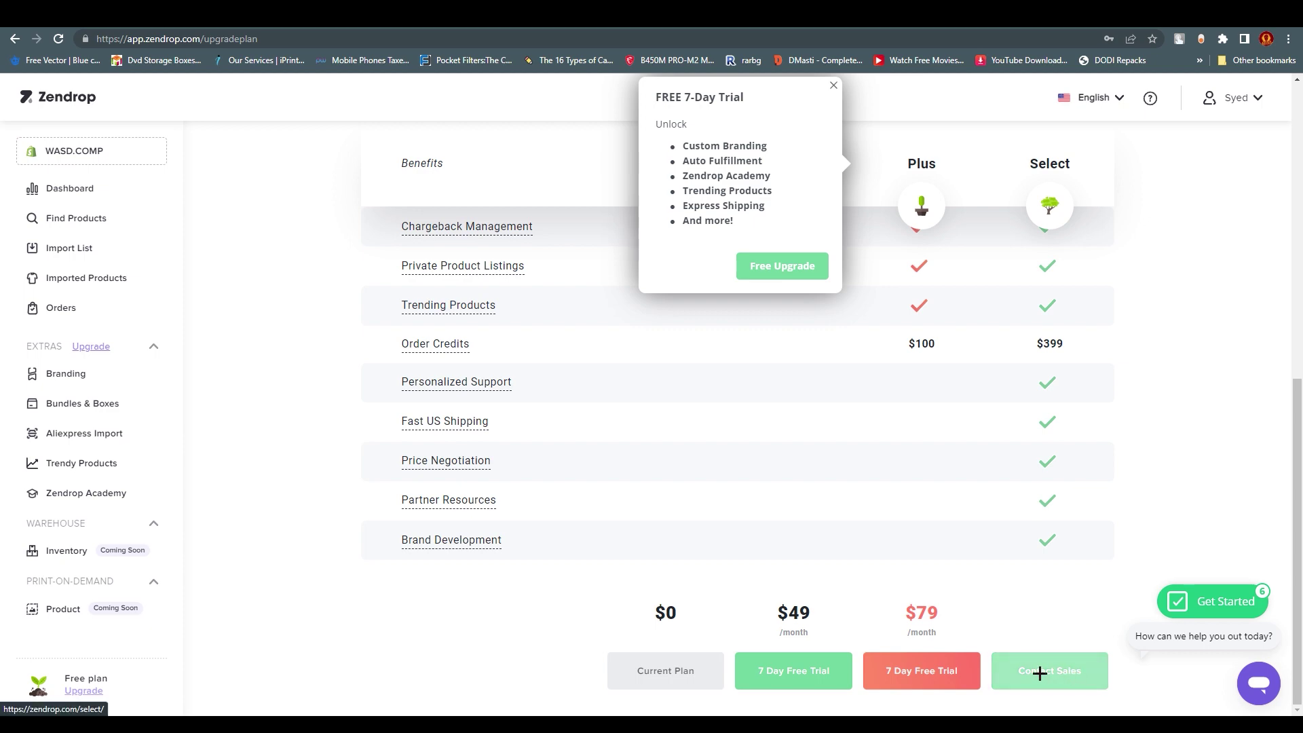
scroll(815, 646, "up", 8)
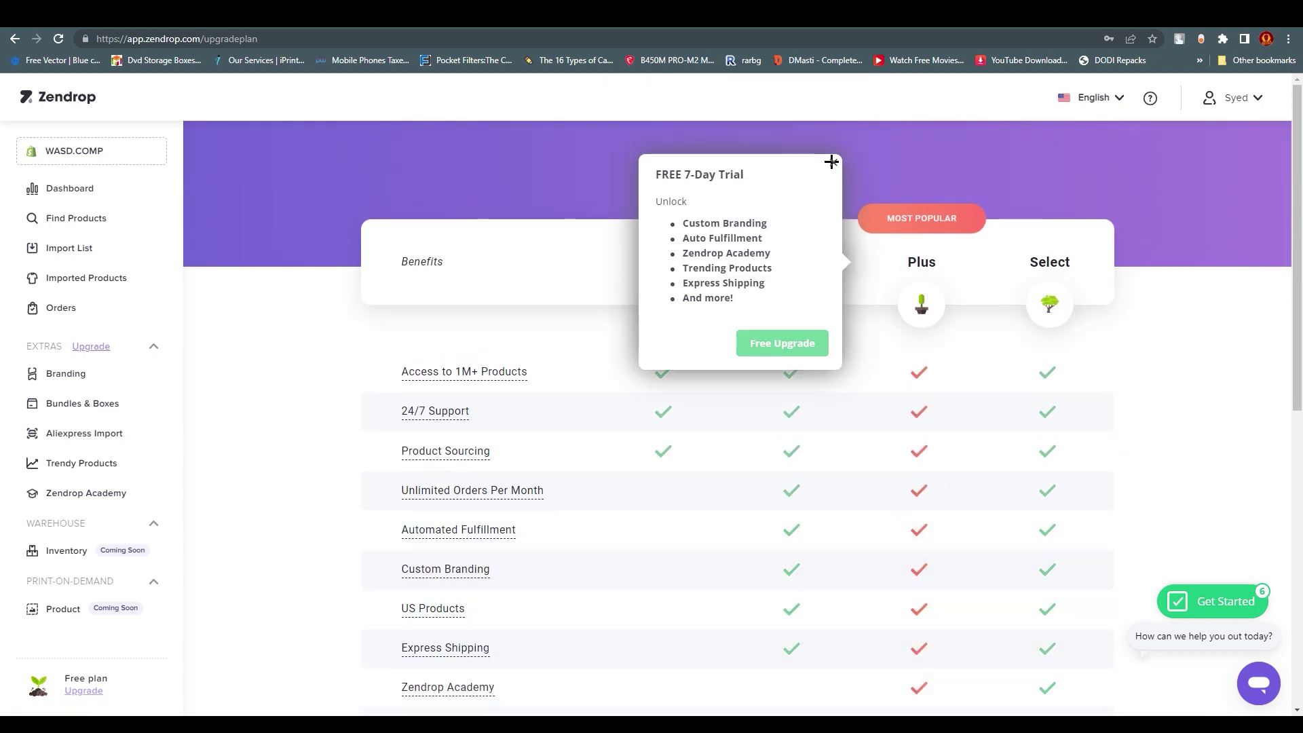
Dismiss the free-trial popup and review Pro at $49/month and Plus at $79/month
left_click(831, 162)
scroll(747, 487, "down", 3)
scroll(638, 297, "up", 2)
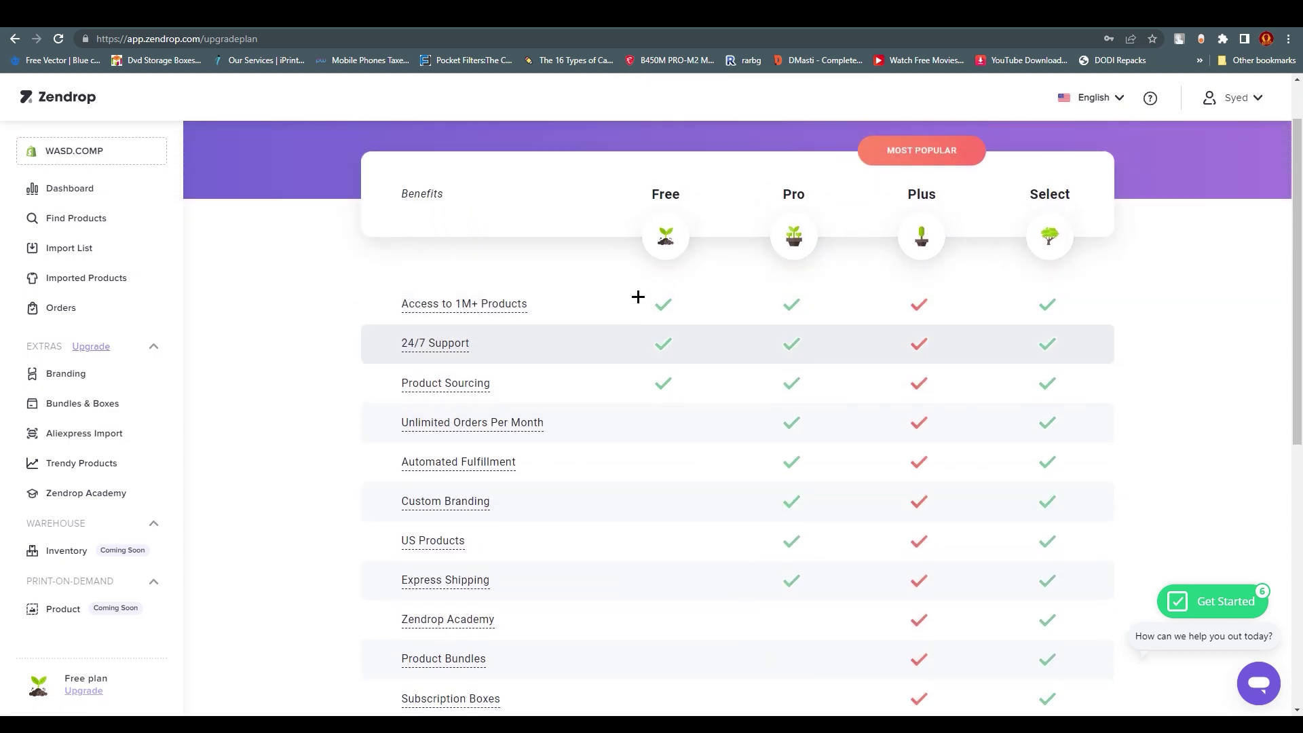
scroll(794, 584, "down", 3)
scroll(753, 584, "up", 4)
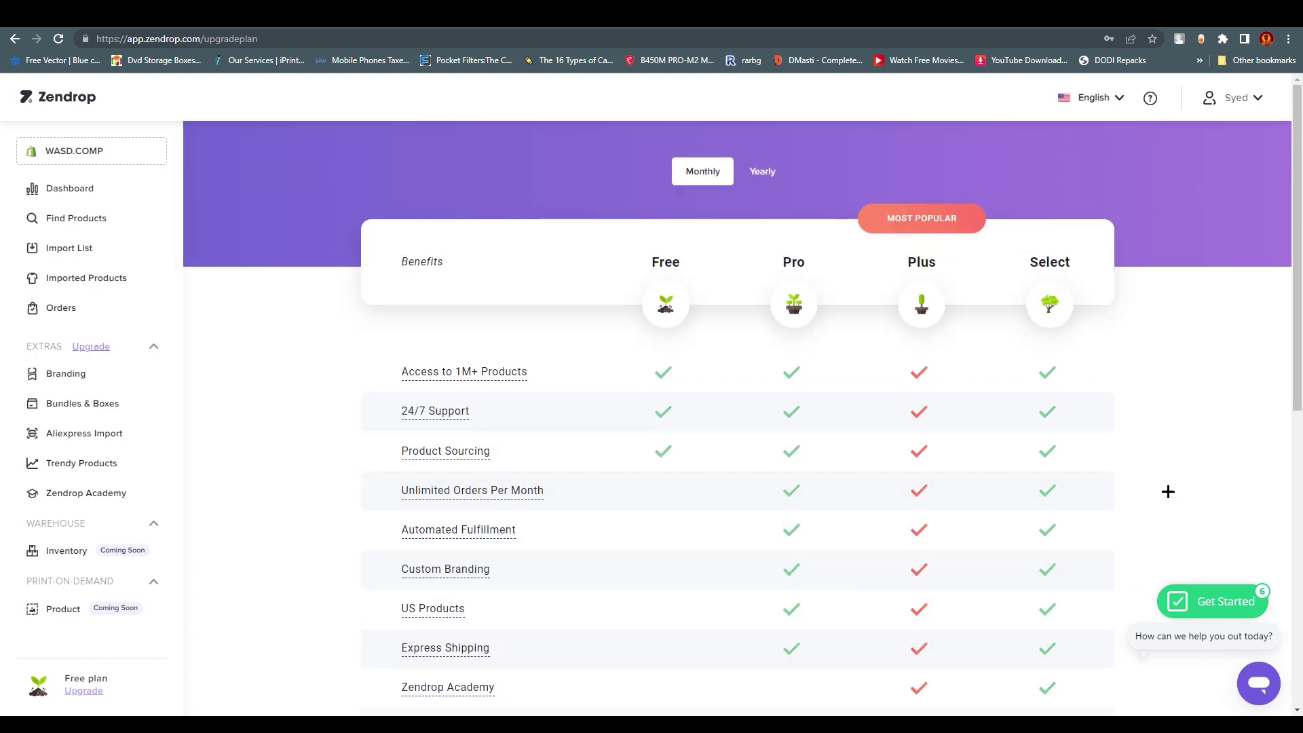
scroll(896, 529, "down", 3)
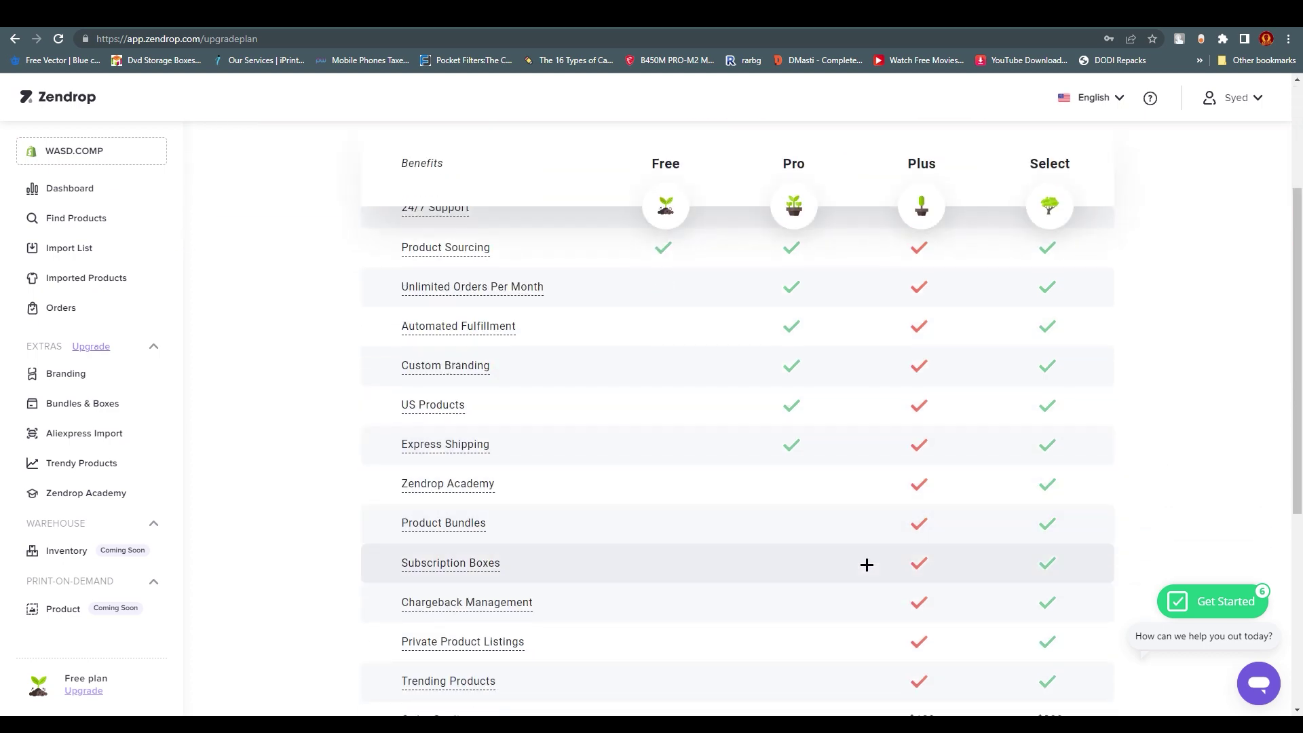
scroll(867, 565, "down", 4)
scroll(771, 372, "up", 7)
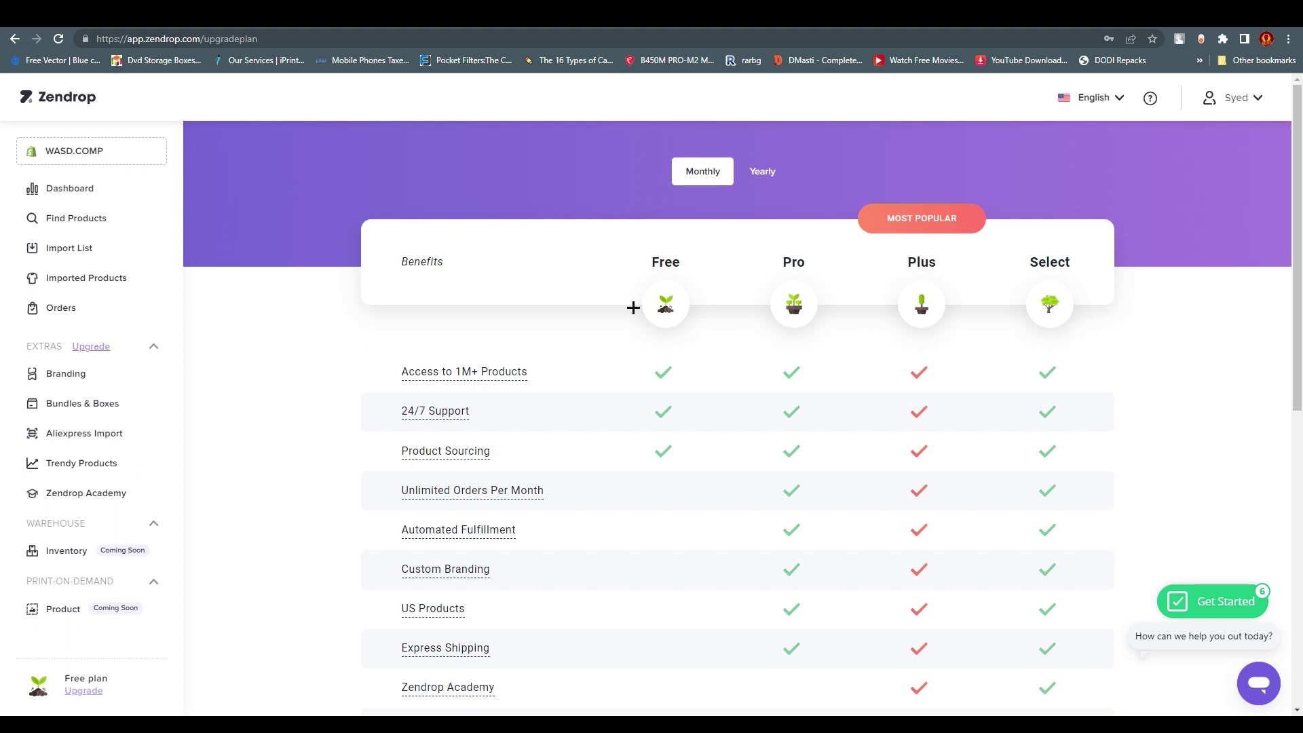